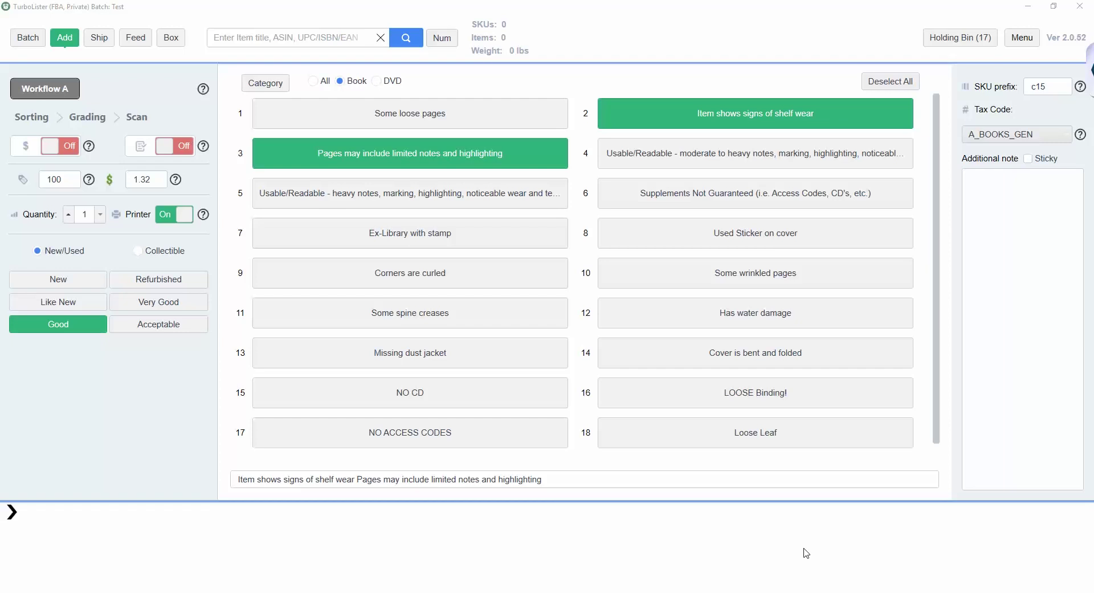
Step: Open the Batches list and start creating a new batch
click(29, 40)
click(31, 42)
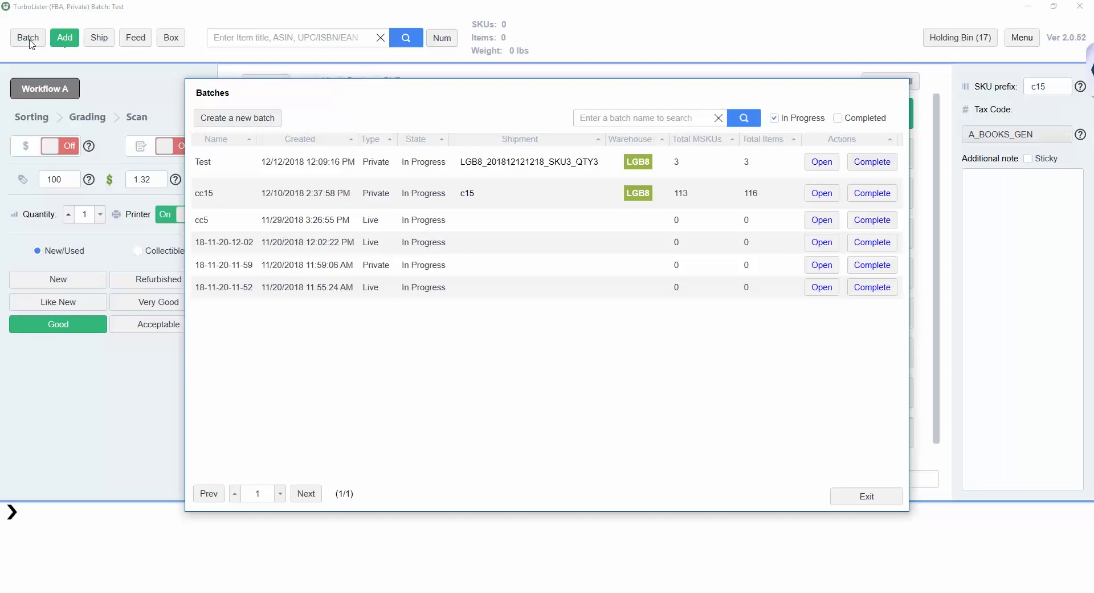
click(217, 119)
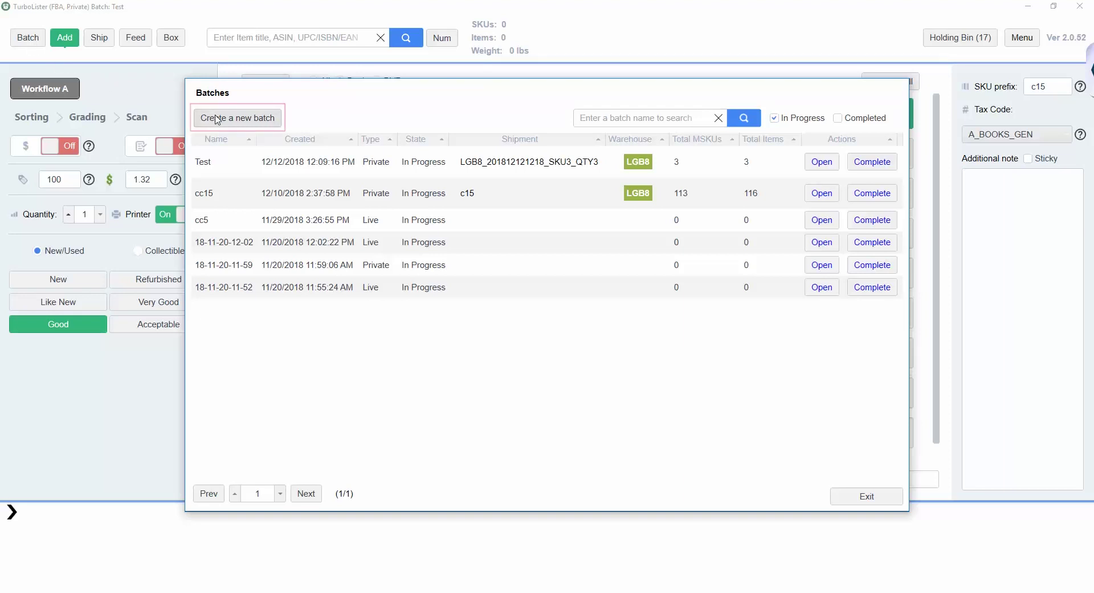
Step: Rename the prefilled batch to 'Test' and create it with the Private workflow
click(226, 123)
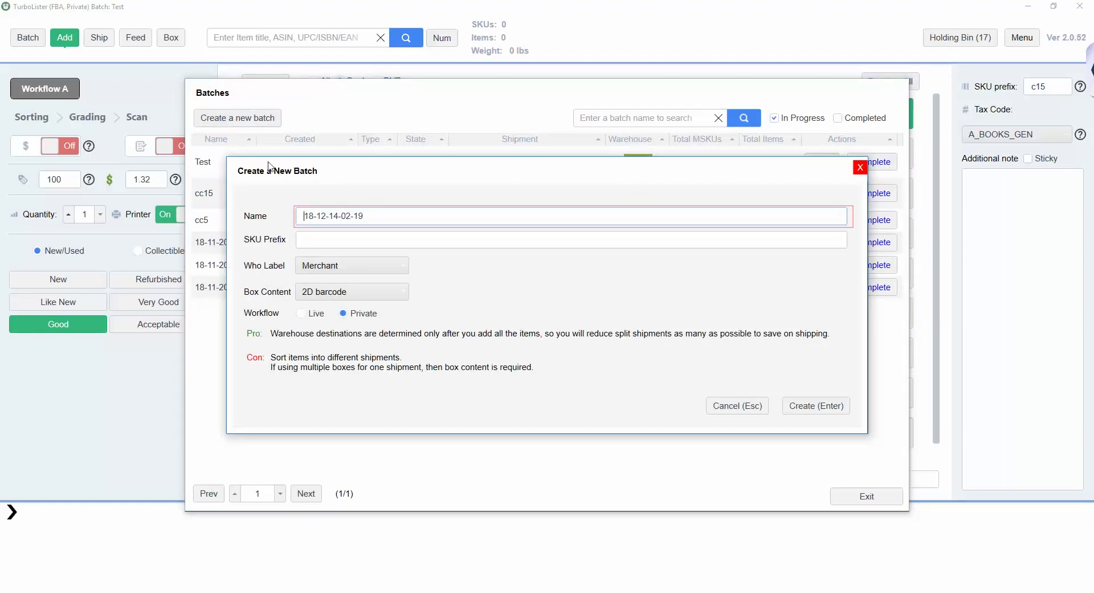
drag(367, 221, 301, 229)
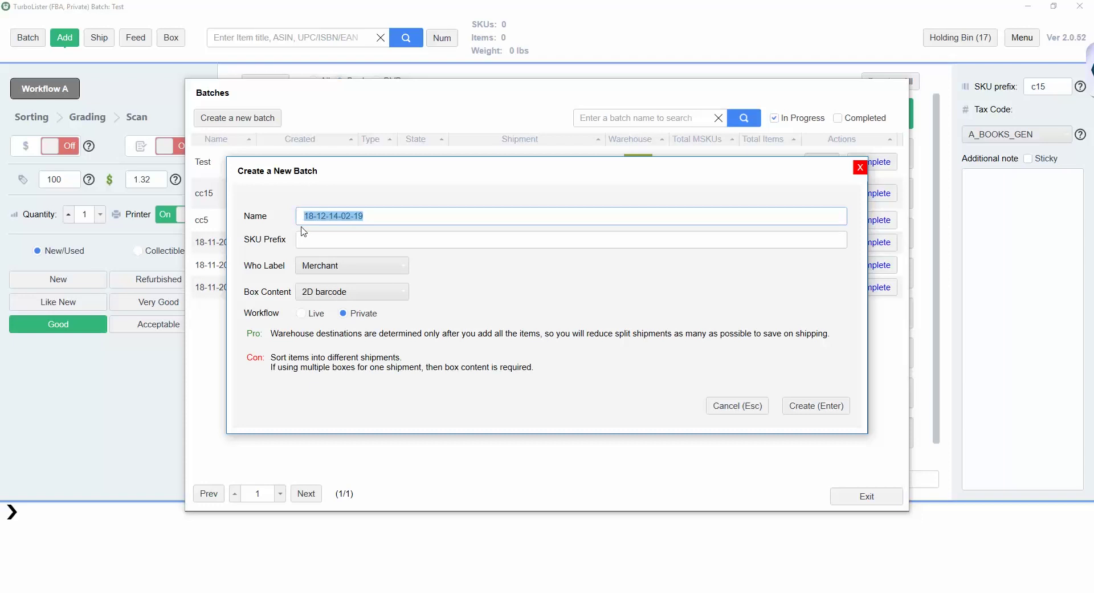
text(Test)
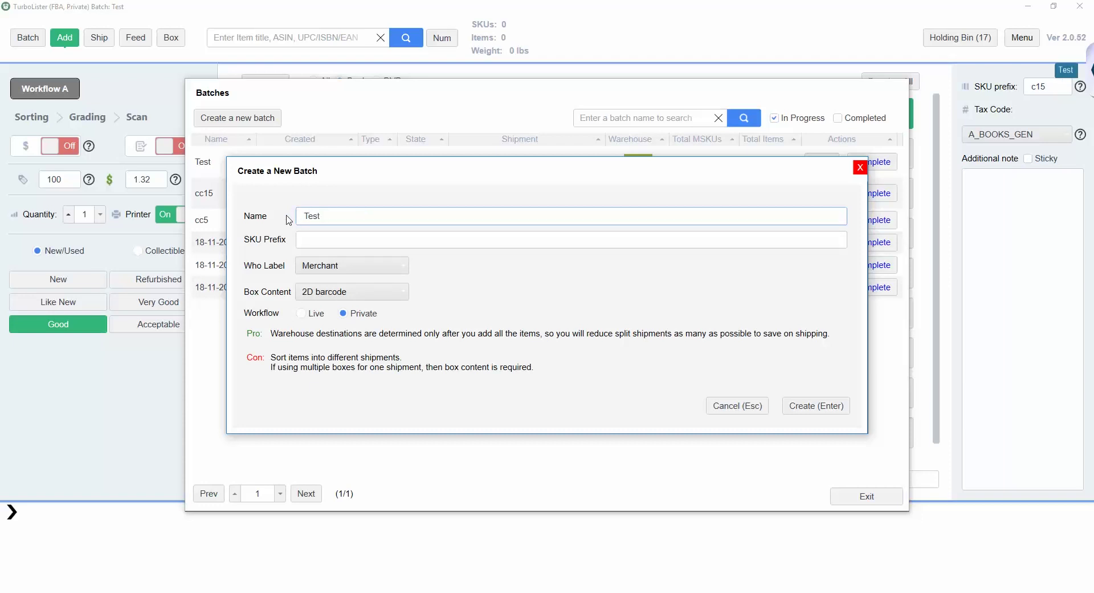
key(Tab)
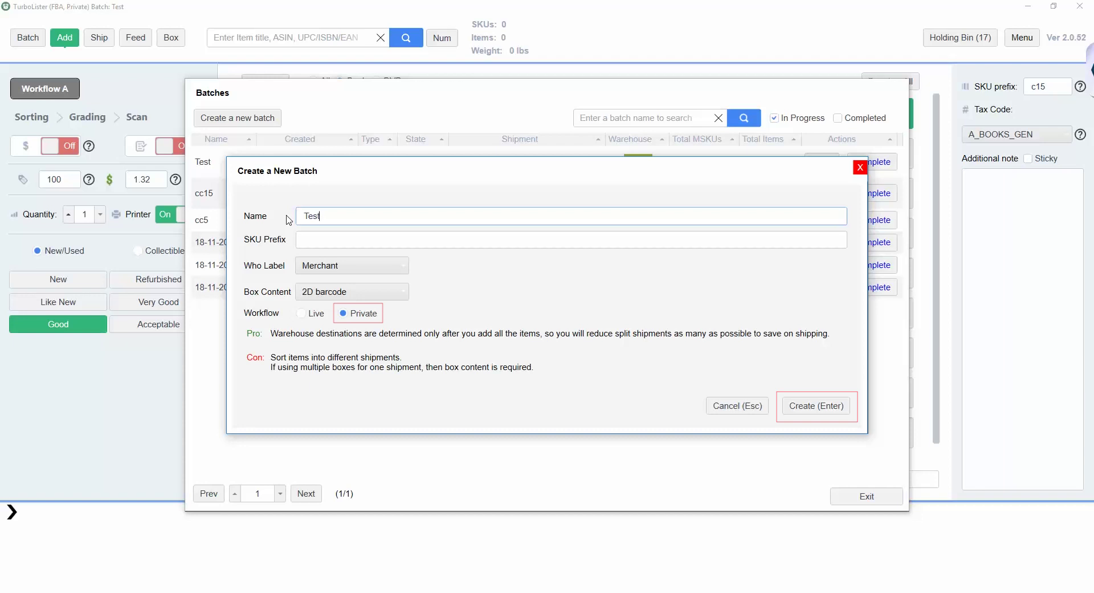
click(808, 413)
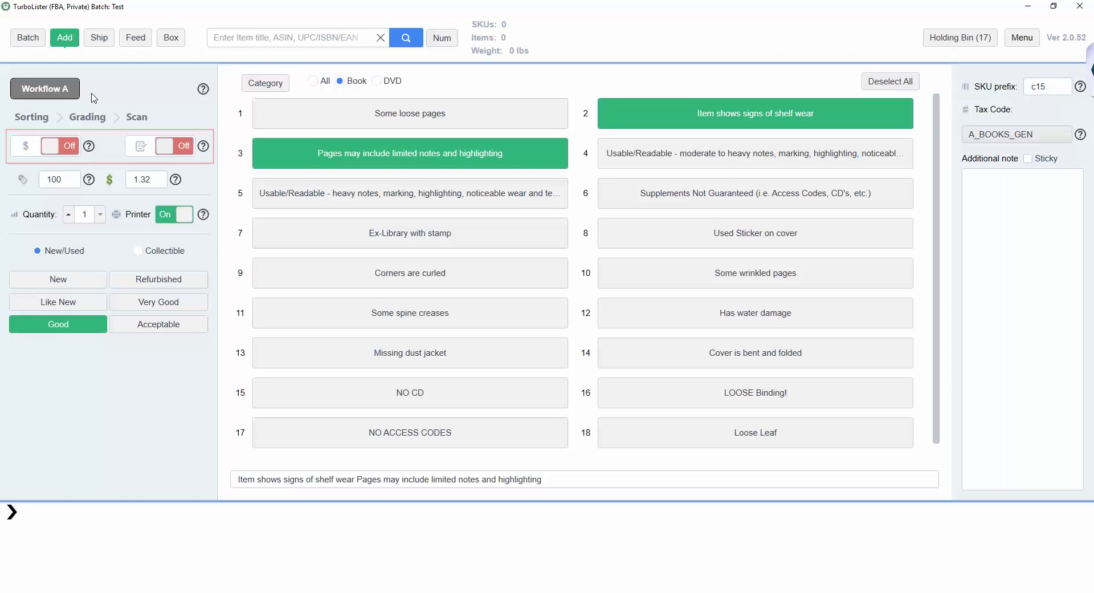
Step: Change the item price from 1.32 to 15
click(156, 183)
text(15)
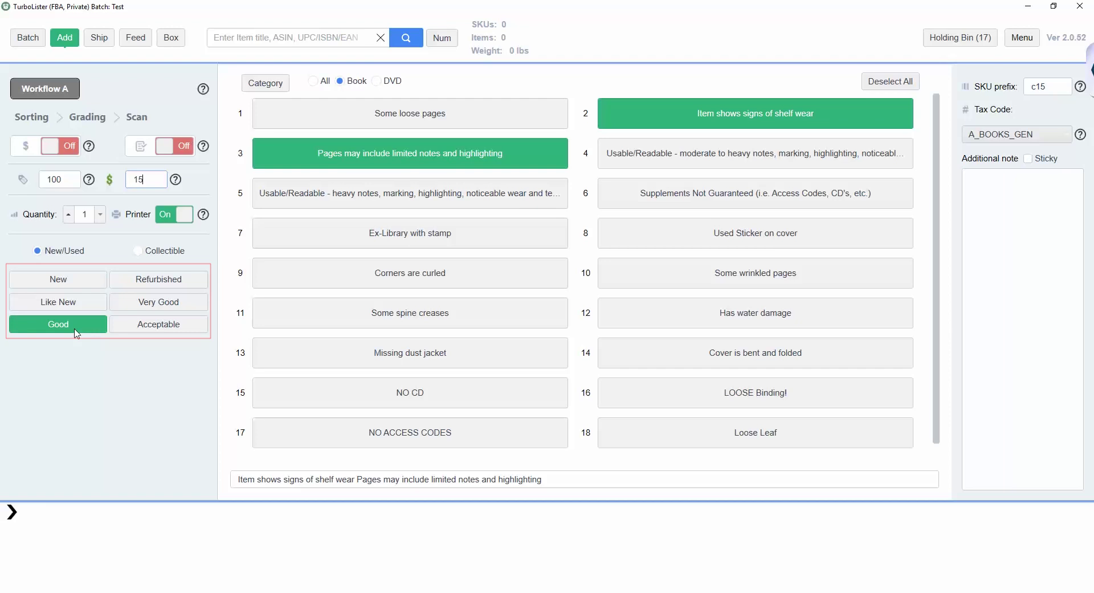
click(348, 238)
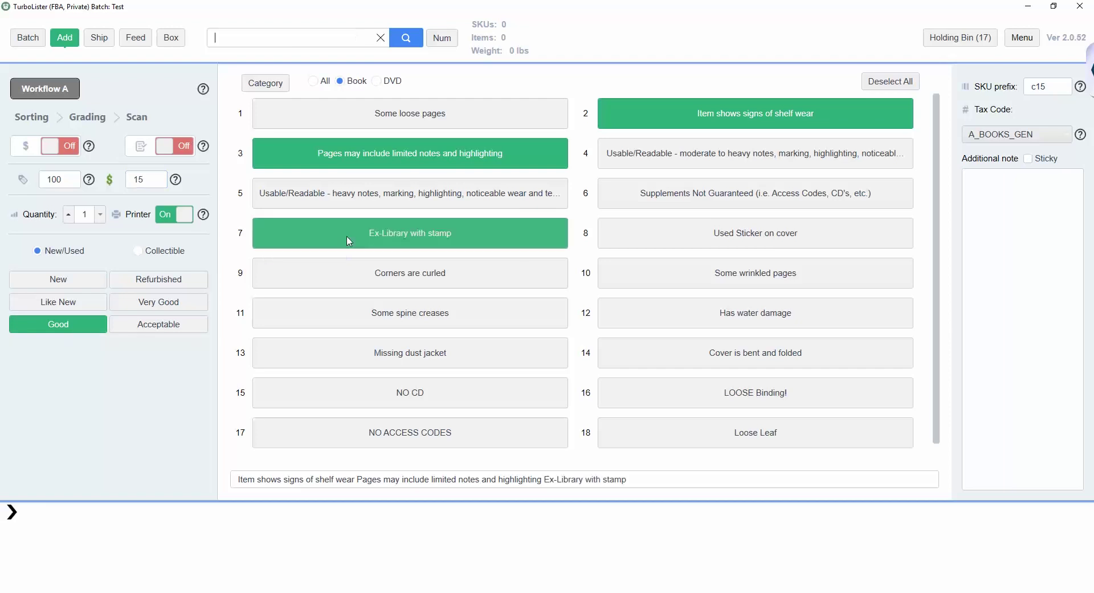
click(364, 273)
click(363, 275)
click(366, 241)
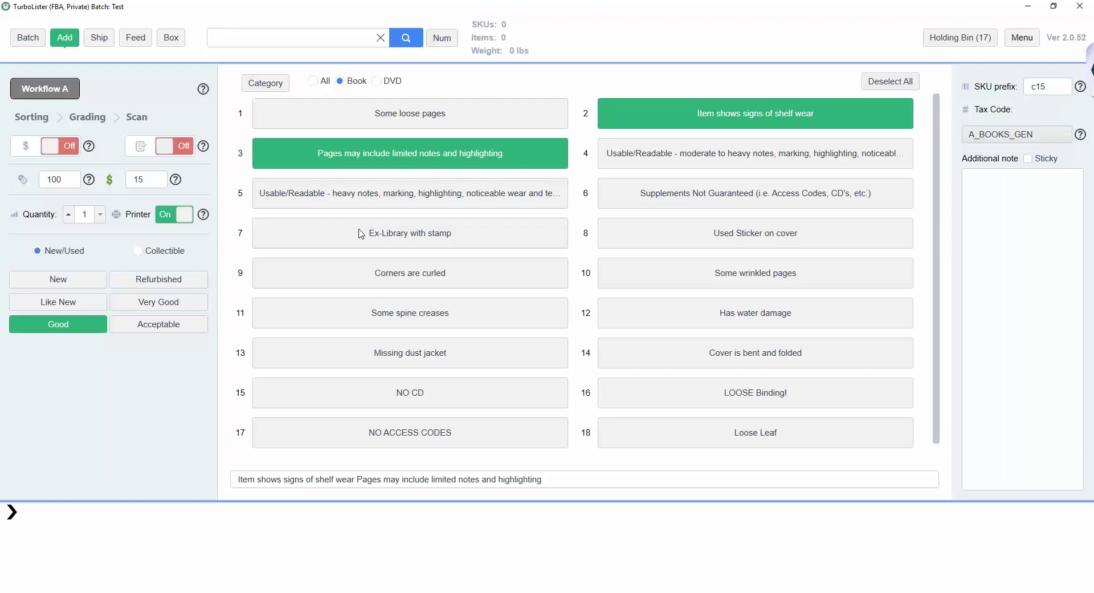
triple_click(556, 482)
click(556, 483)
text(, No)
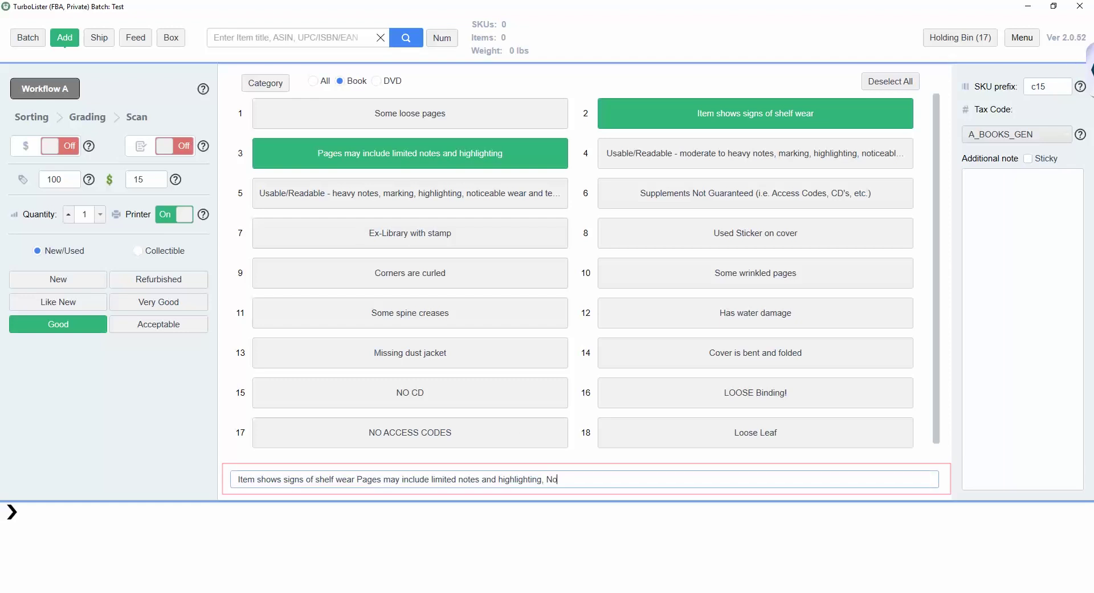
text( access )
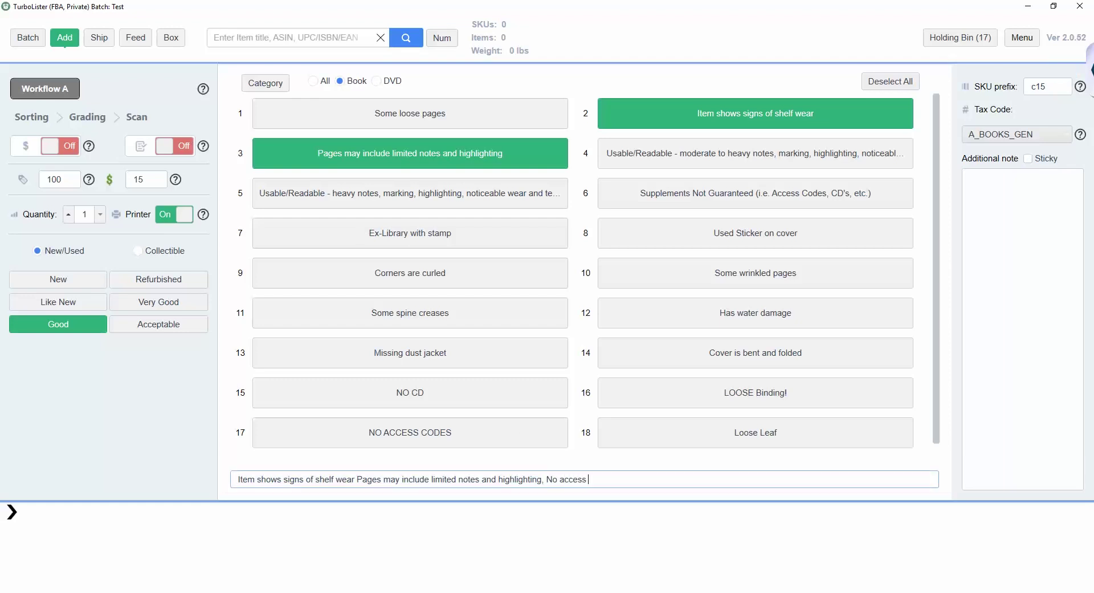
text(codes)
key(BackSpace)
key(BackSpace)
key(BackSpace)
key(BackSpace)
key(BackSpace)
key(BackSpace)
key(BackSpace)
key(BackSpace)
key(BackSpace)
key(BackSpace)
key(BackSpace)
key(BackSpace)
key(BackSpace)
key(BackSpace)
key(BackSpace)
key(BackSpace)
key(BackSpace)
click(257, 41)
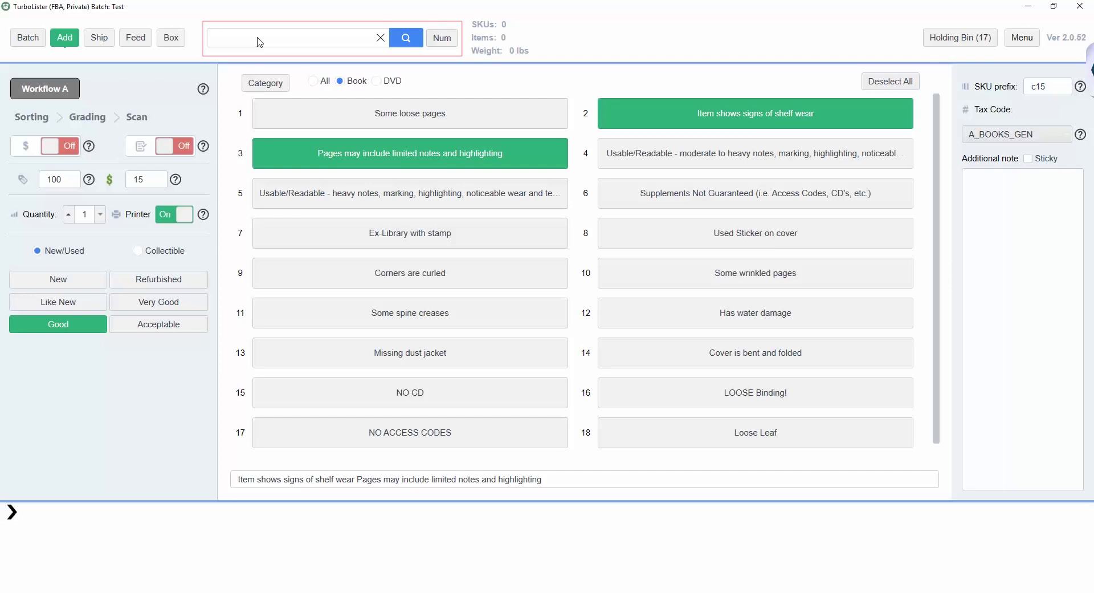
text(9780205108992)
key(Return)
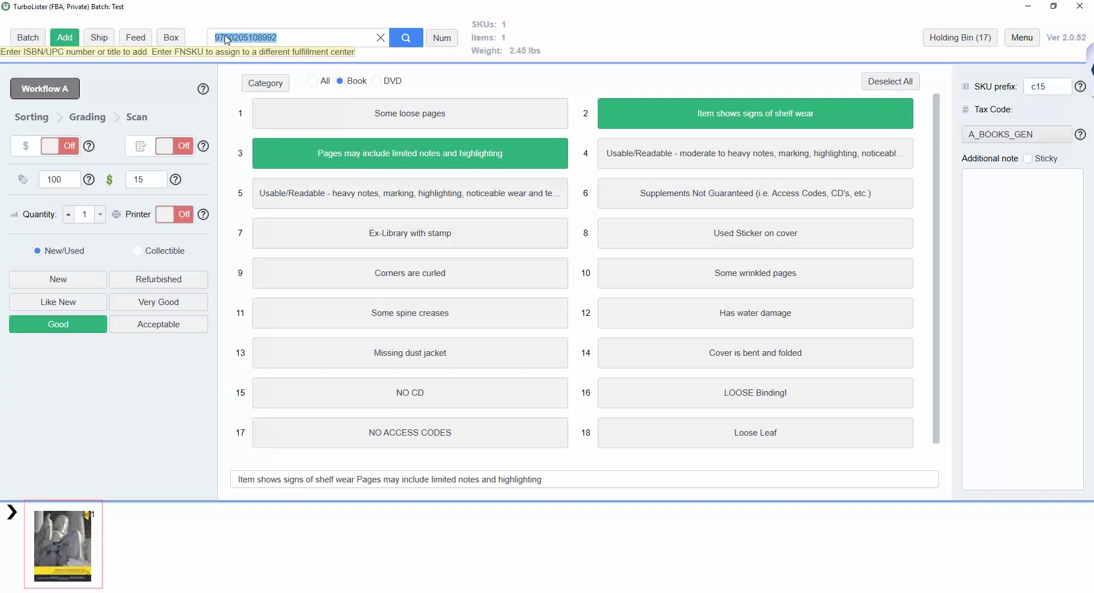
text(9780307292193)
key(Return)
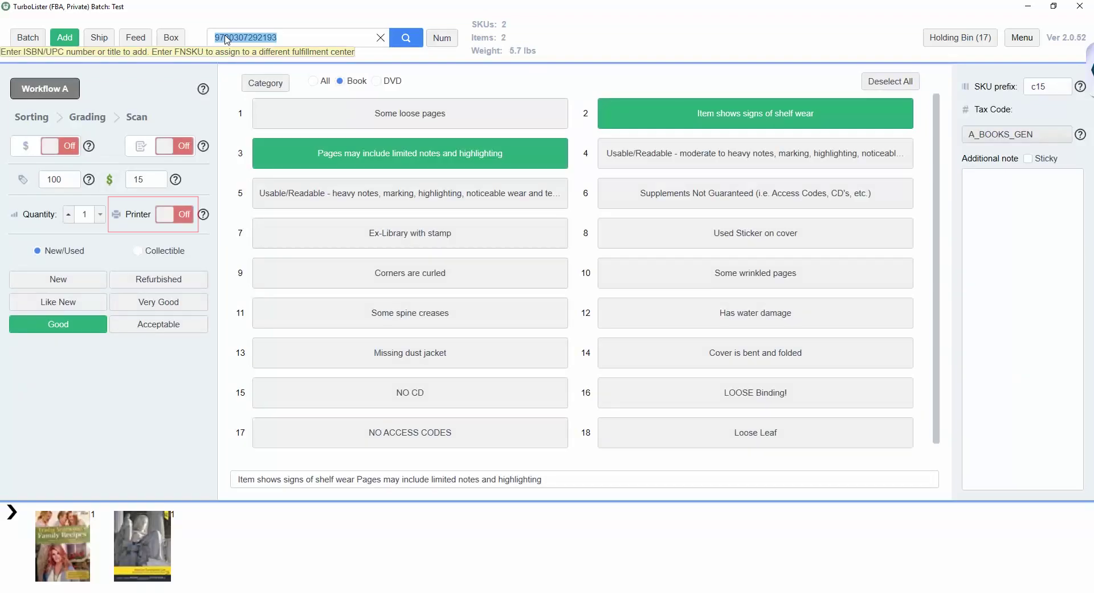
text(9780123850577)
key(Return)
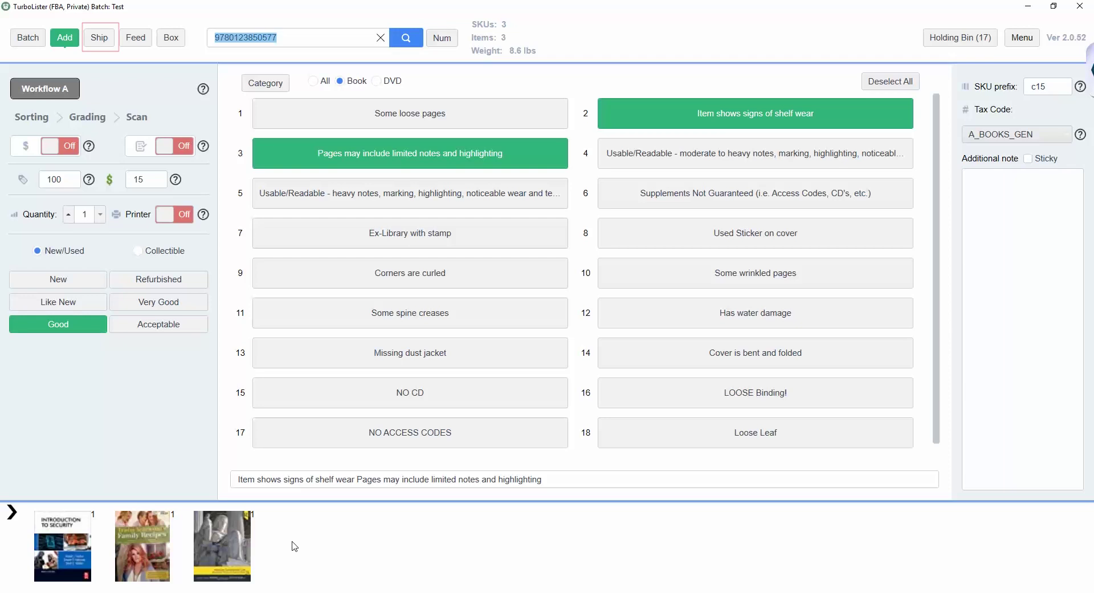
Step: In the Ship view, assign fulfilment centre LGB8 (3/3) to the three books
click(99, 38)
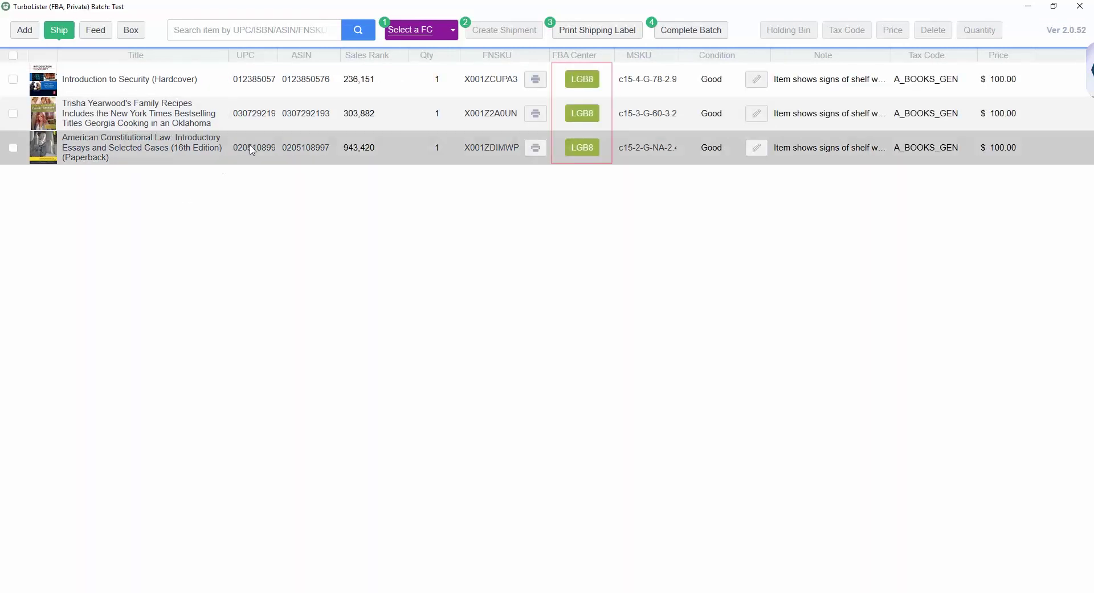
click(449, 34)
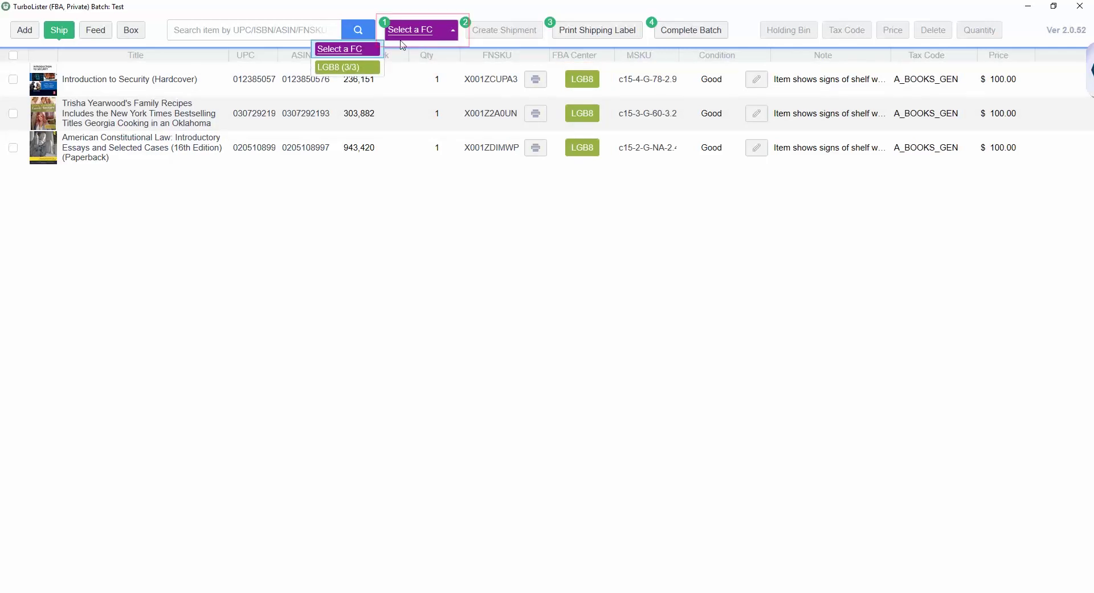
click(353, 65)
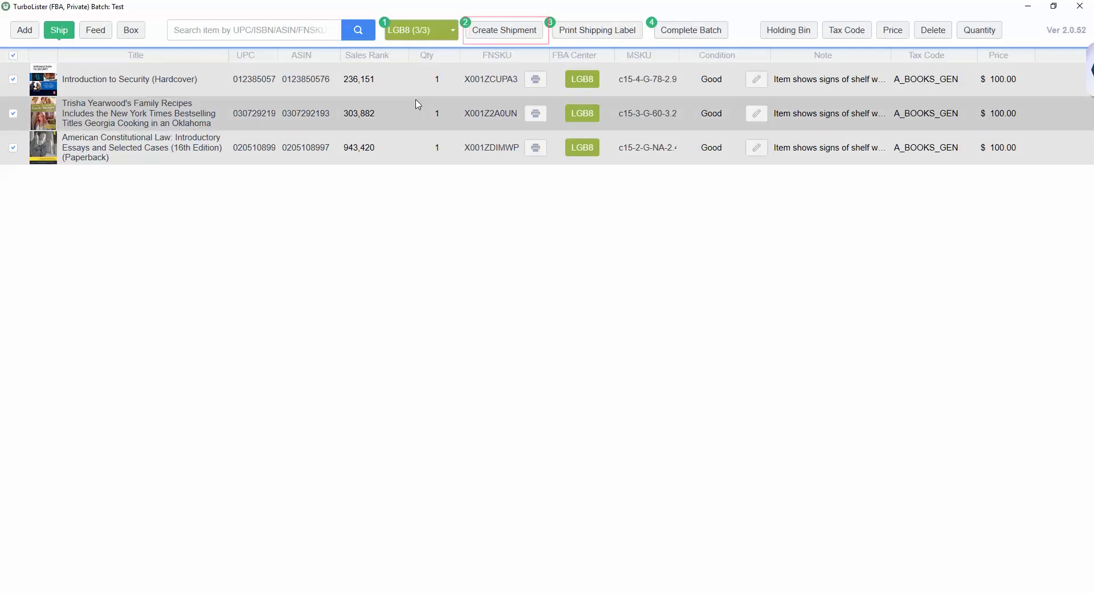
click(500, 36)
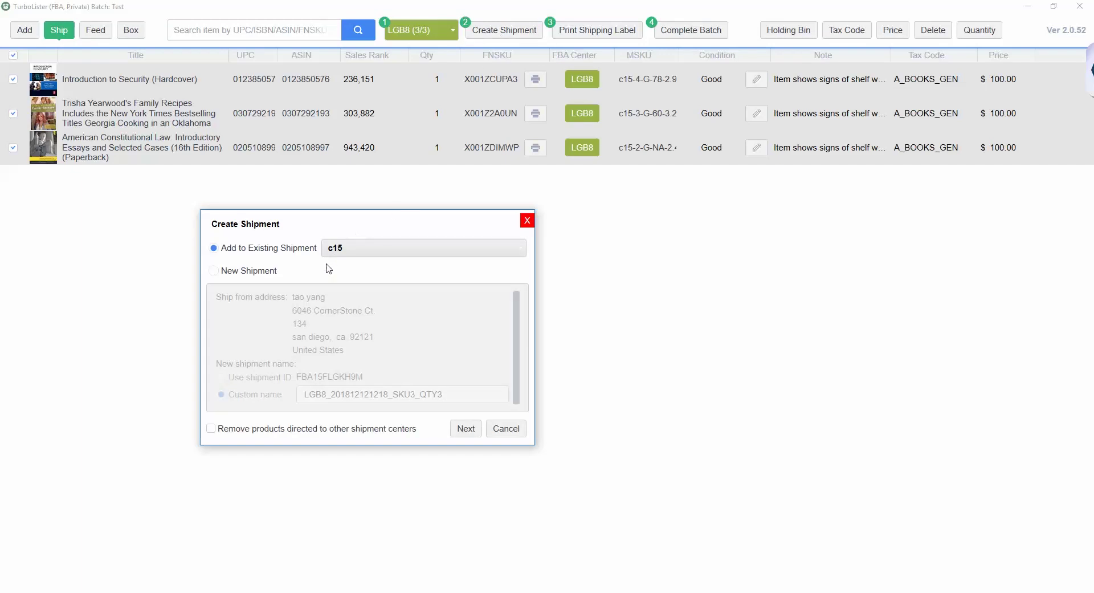
click(215, 271)
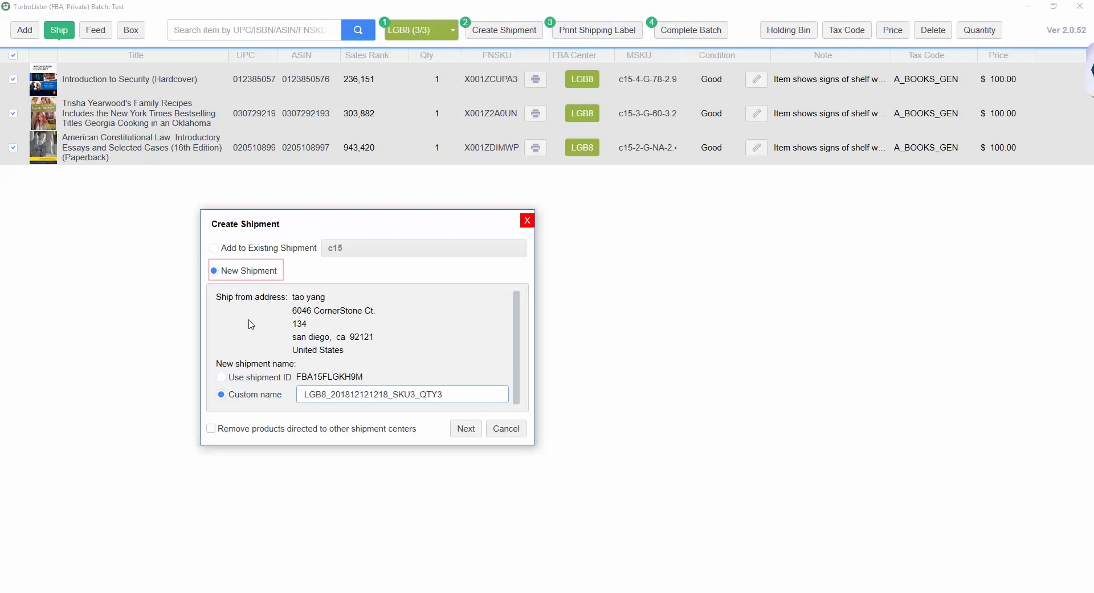
click(464, 430)
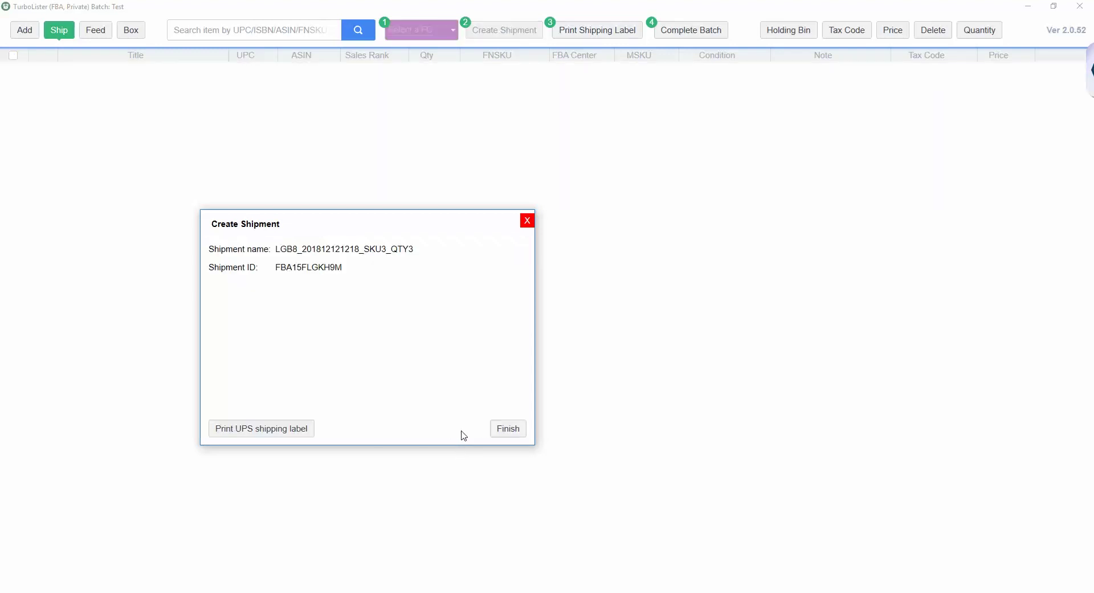
Step: Close the shipment summary and return to the Ship view
click(507, 431)
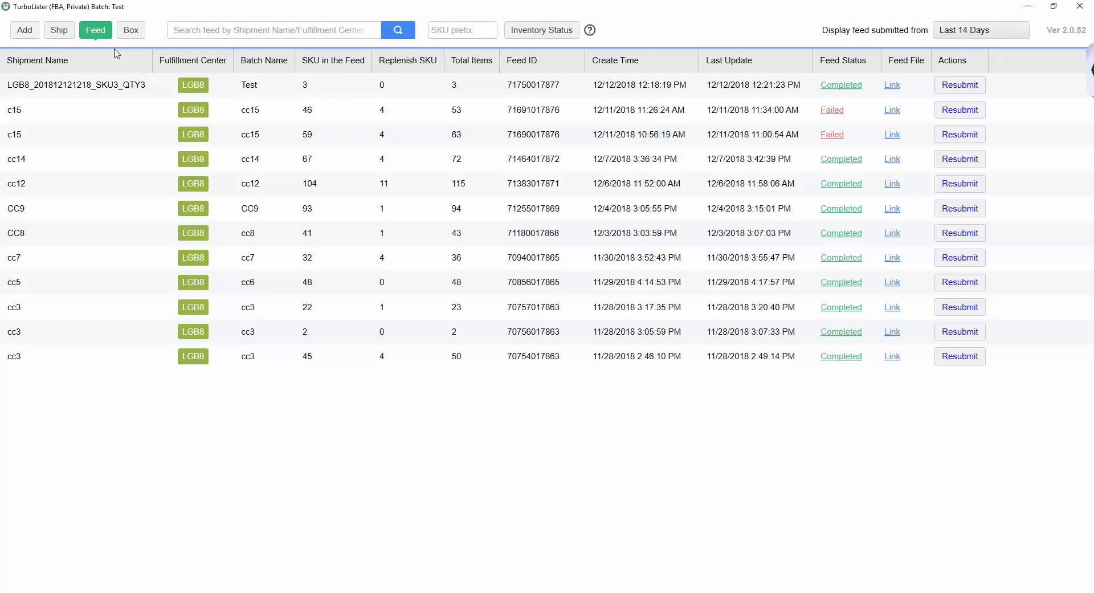
click(59, 30)
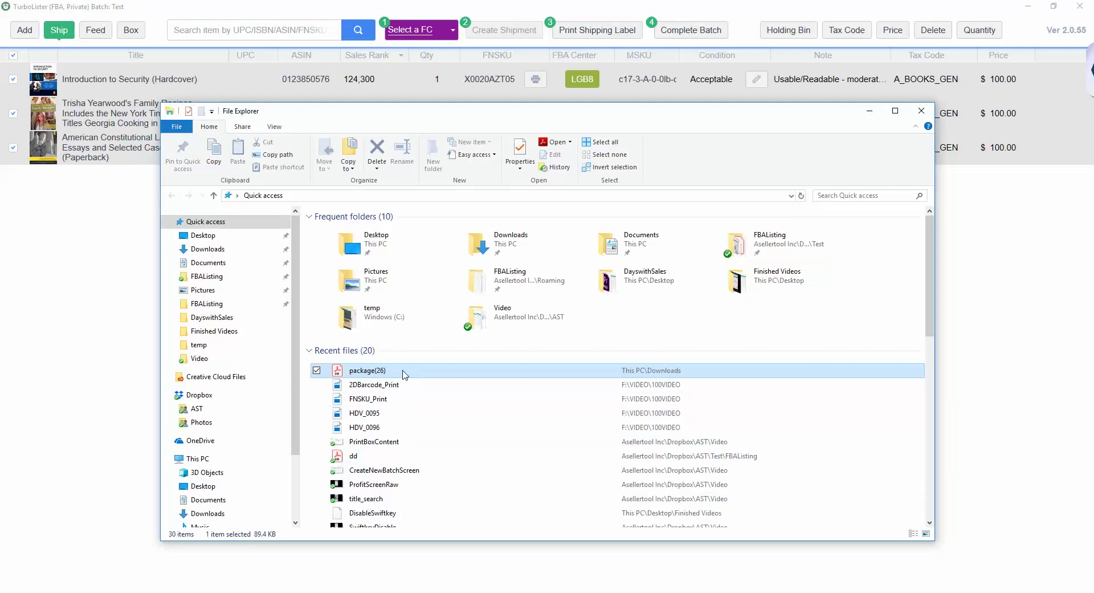
Step: Send package(26) from Recent files to 'Print Amazon Shipment Label with TurboLister'
right_click(403, 372)
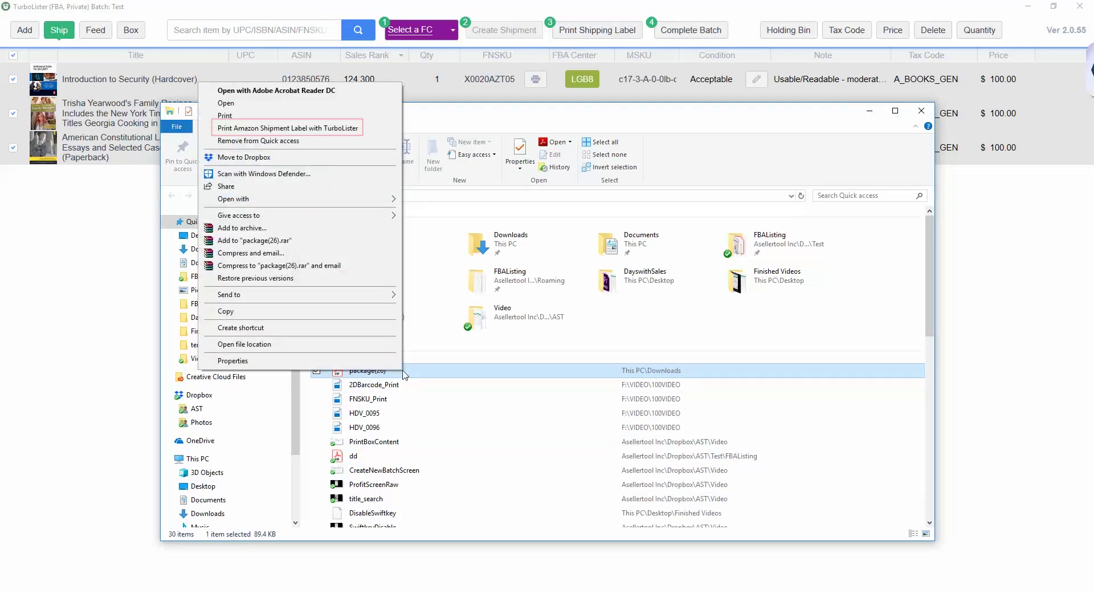
click(337, 129)
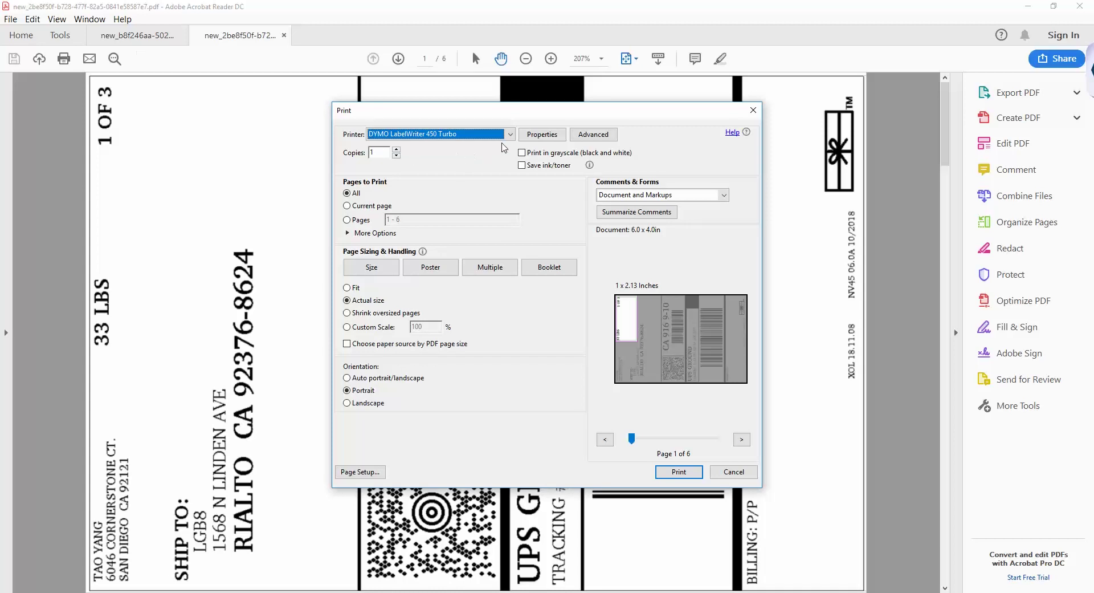
Step: Set the printer to UPS Thermal 2844 with 3.90 x 6.00 inch stock in landscape
click(510, 136)
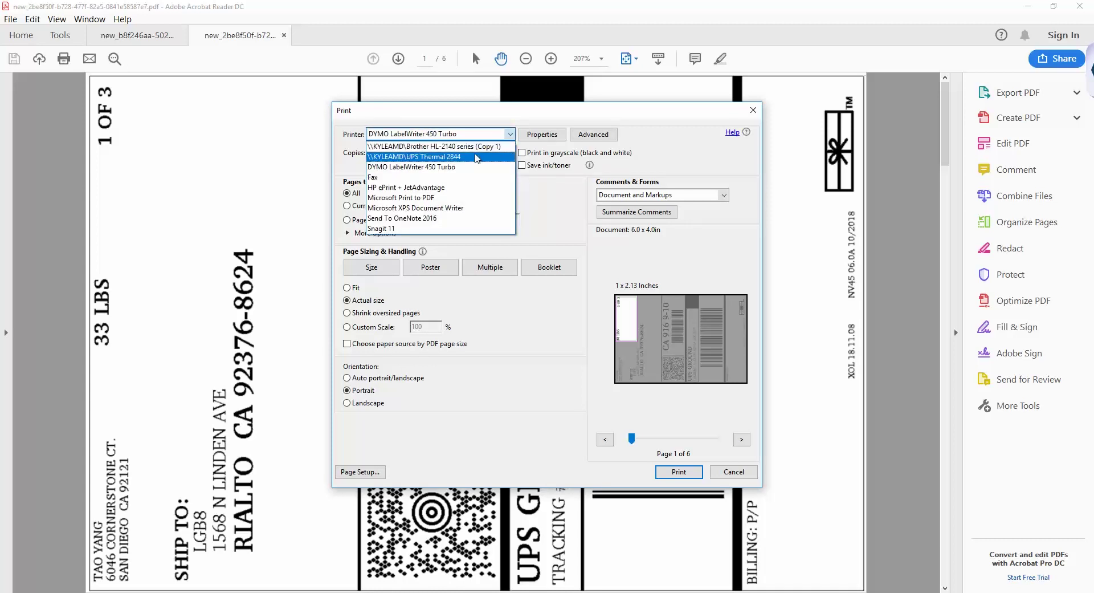
click(476, 156)
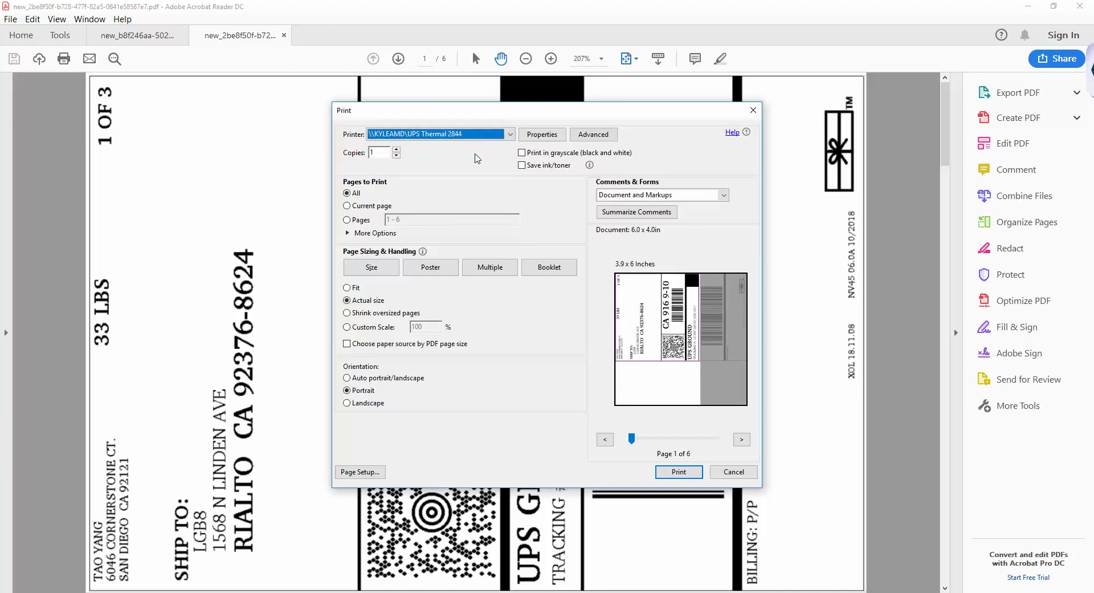
click(541, 136)
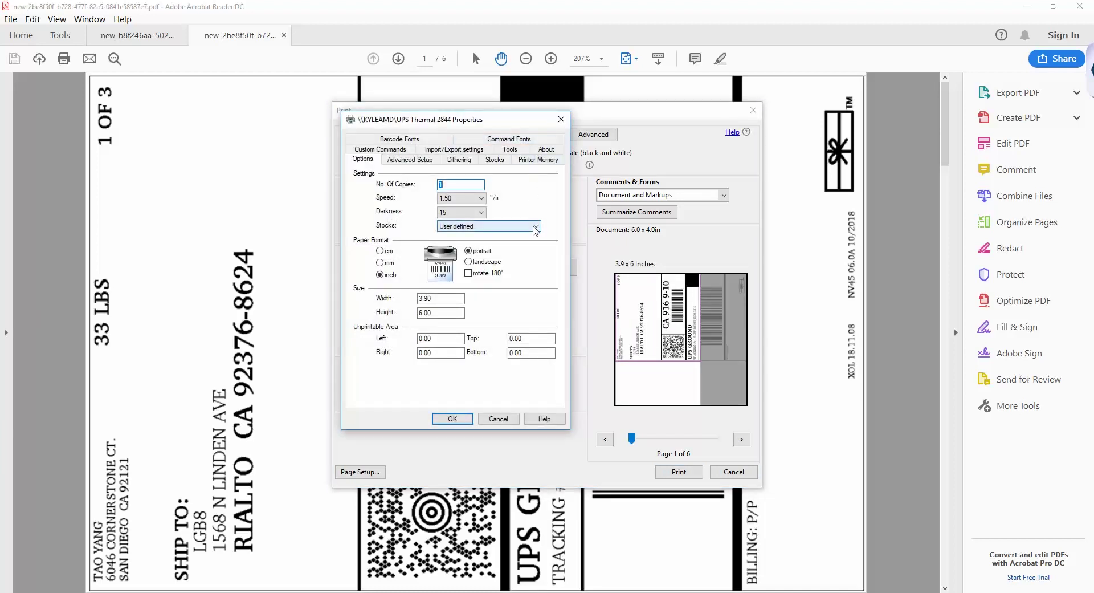
click(536, 226)
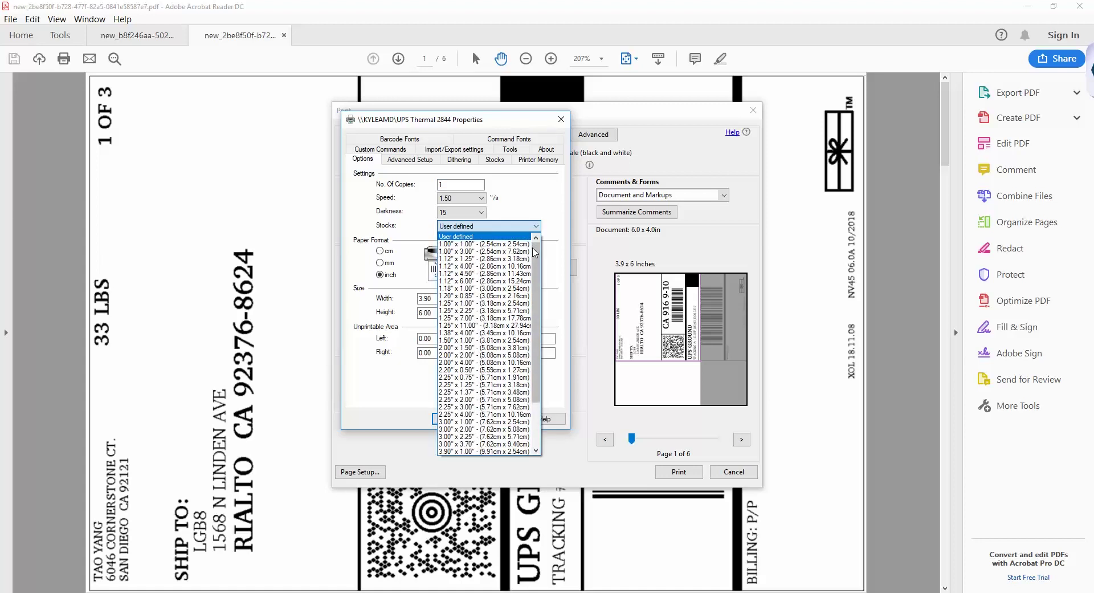
drag(535, 367, 530, 409)
click(516, 450)
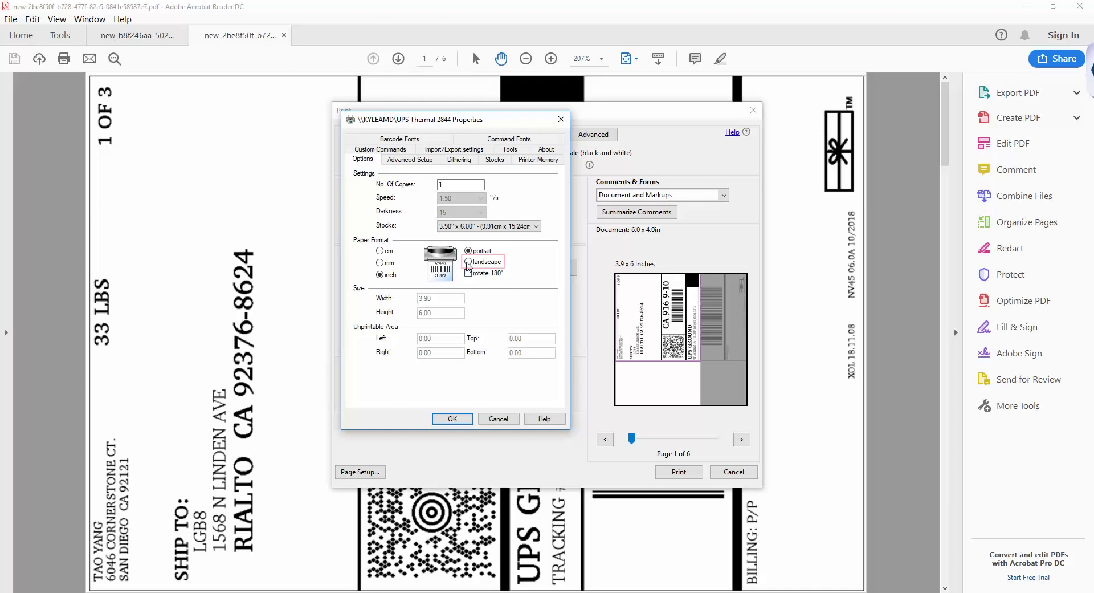
click(468, 262)
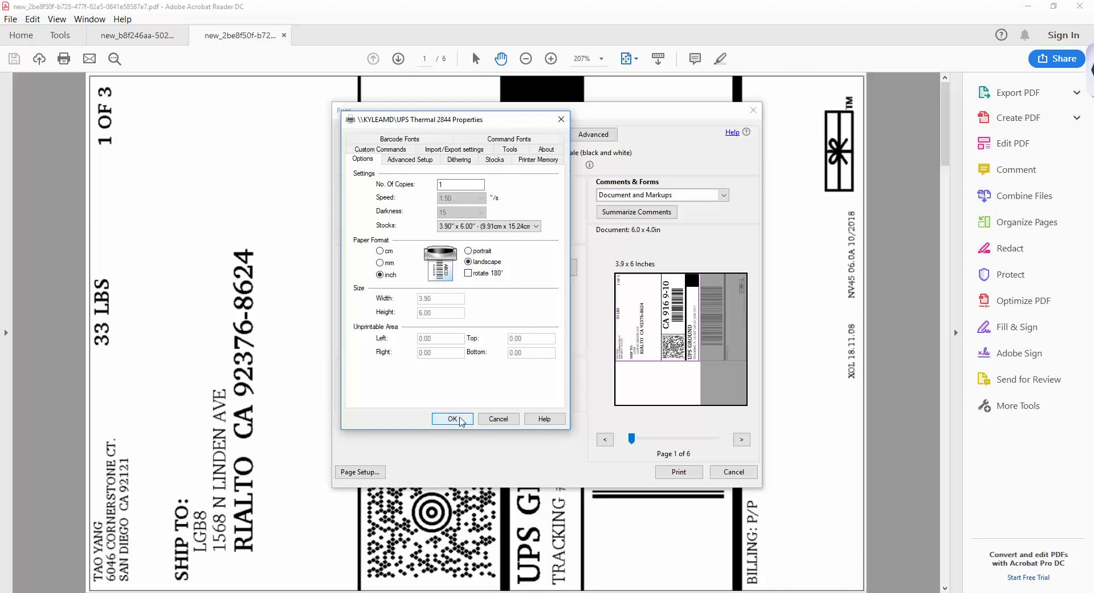
Step: Accept the printer properties and print the labels with Fit page sizing
click(453, 419)
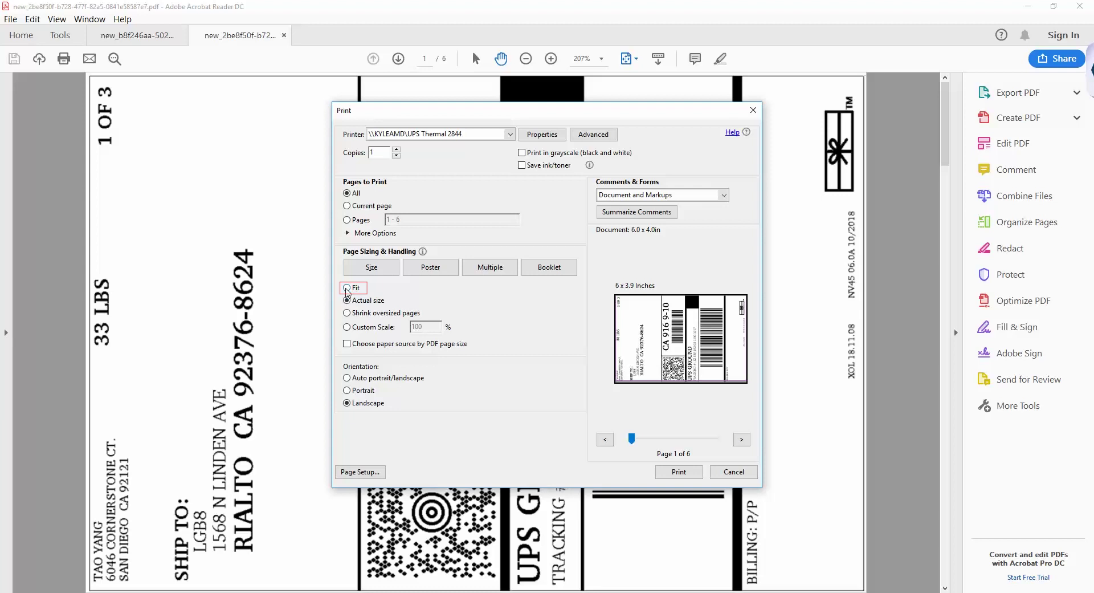
click(347, 288)
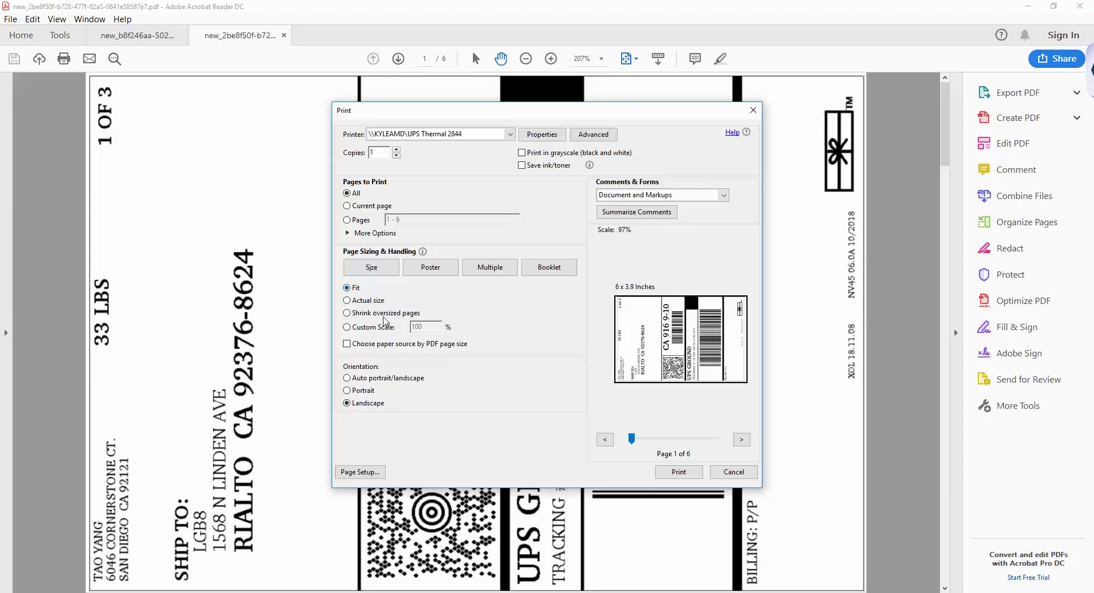
click(677, 473)
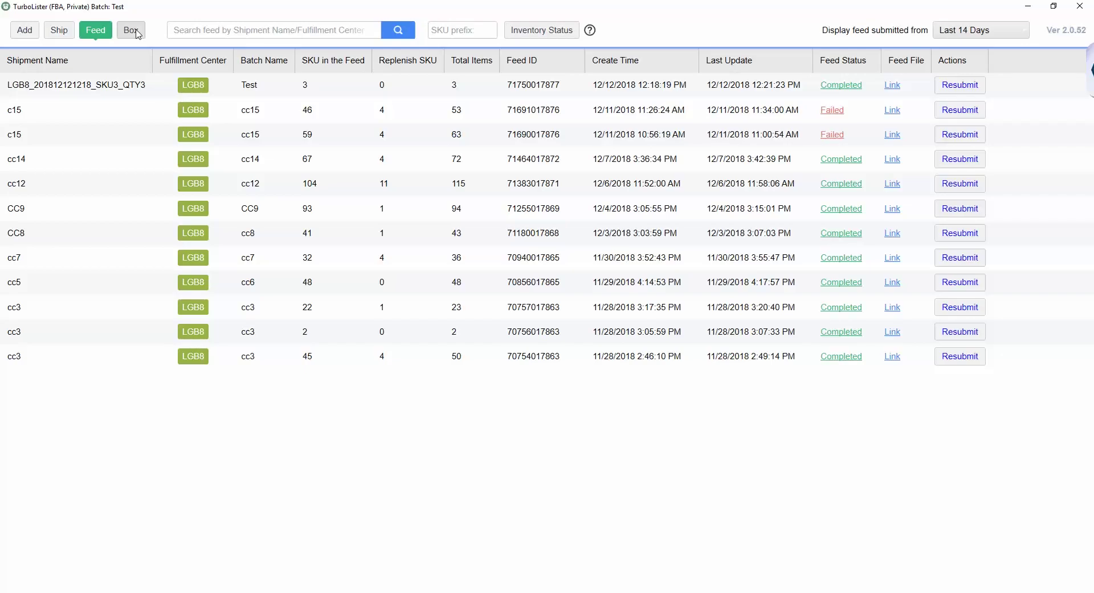
click(135, 32)
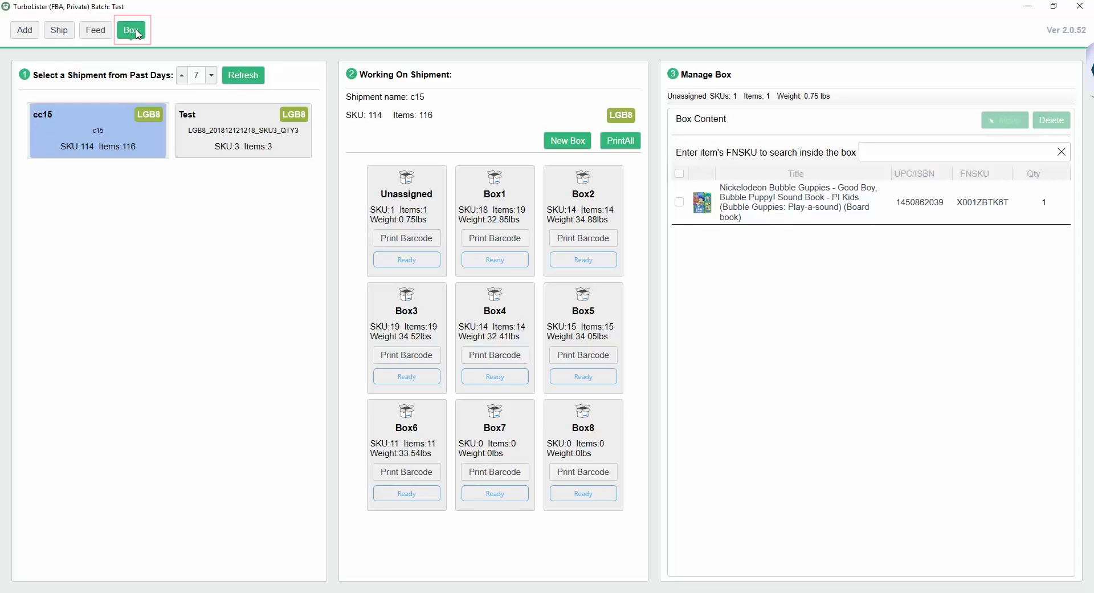
click(236, 152)
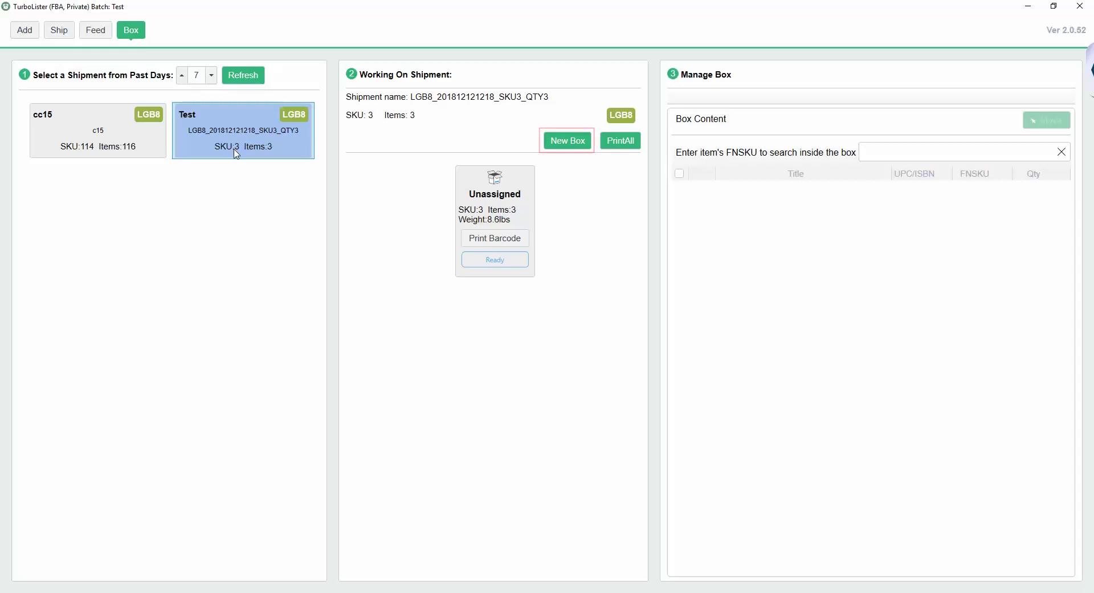
Step: Create Box1 and make it the active box, ready for FNSKU entry
click(565, 146)
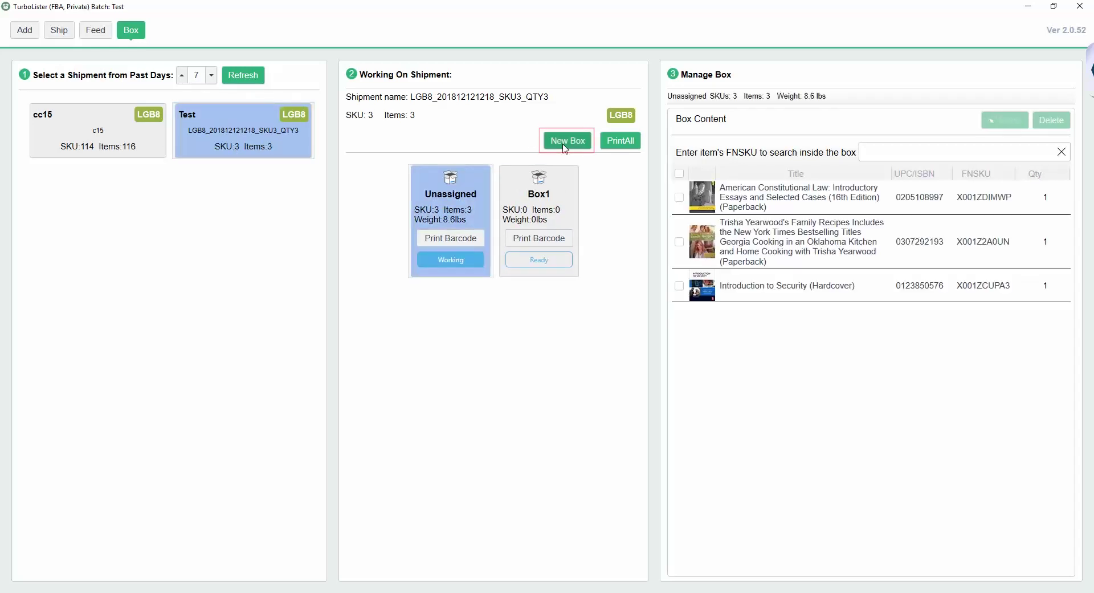
click(557, 191)
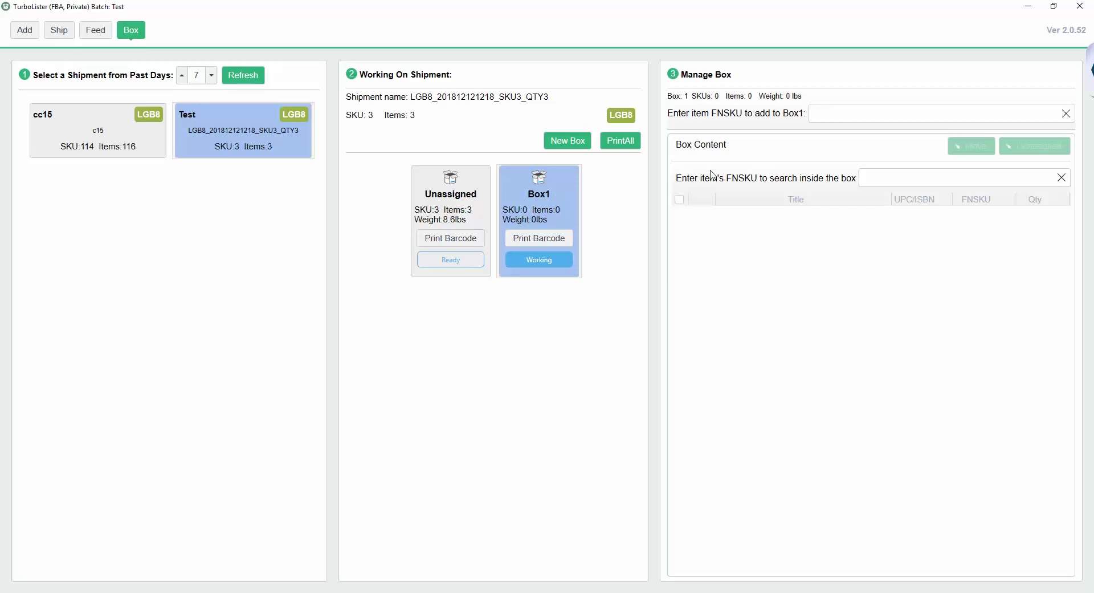
click(838, 114)
key(Return)
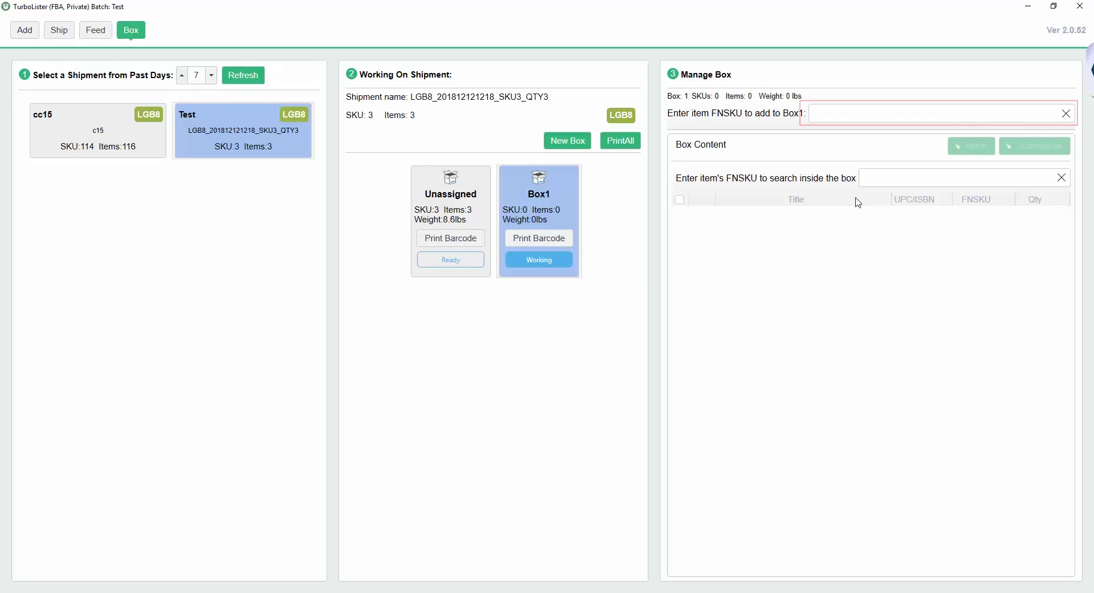
Step: Pack the three books into Box1 by FNSKU: X001ZBRWVT, X001Z2A0UN and X001ZCUPA3
text(X001ZBRWVT)
key(Return)
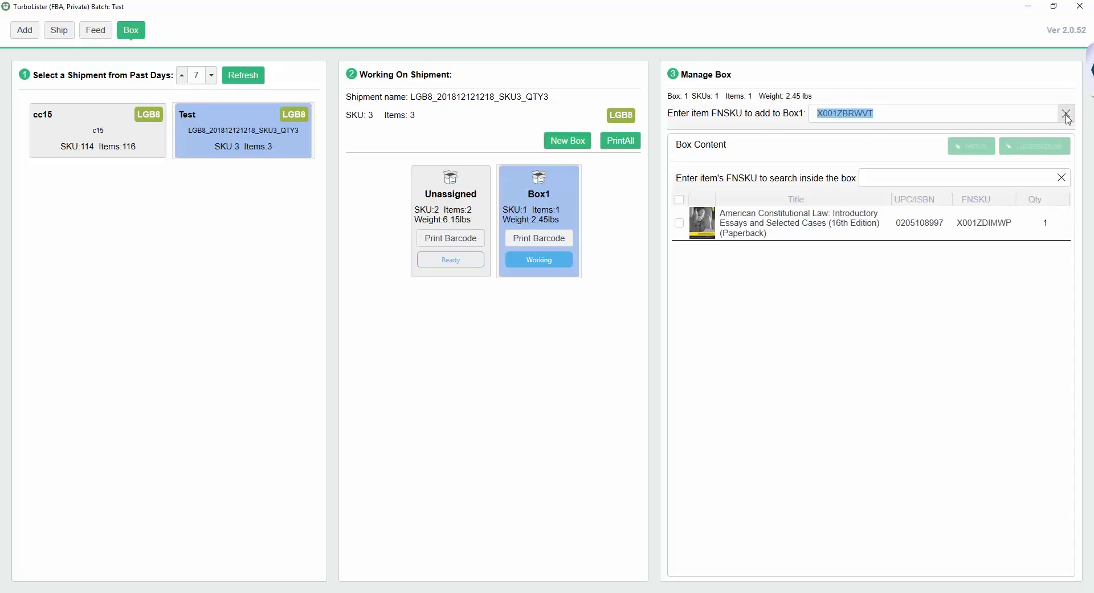
text(X001Z2A0UN)
key(Return)
click(1067, 114)
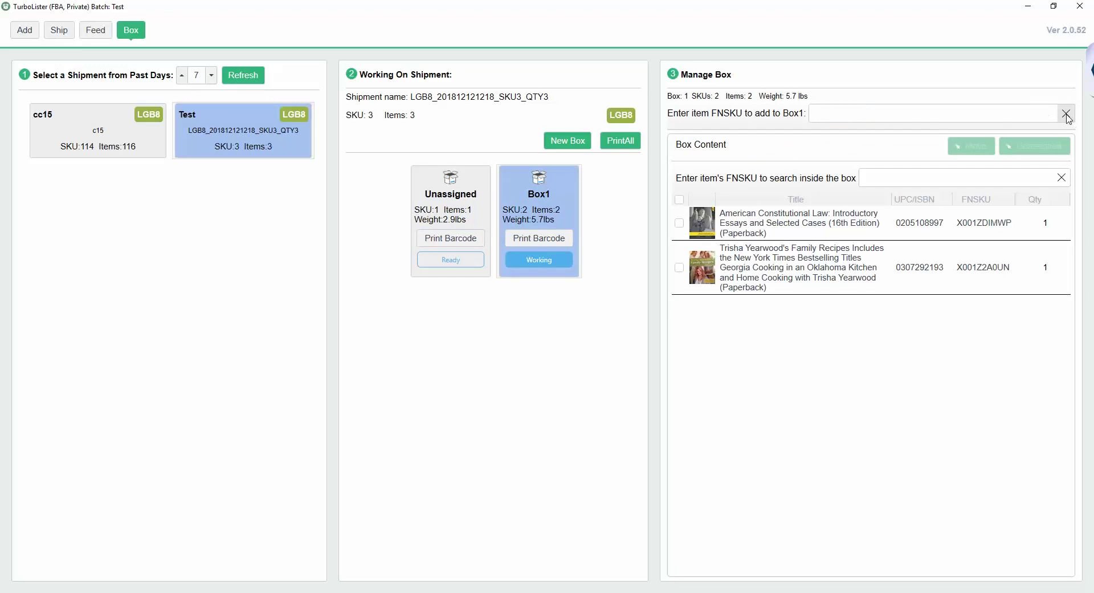
text(X001ZCUPA3)
key(Return)
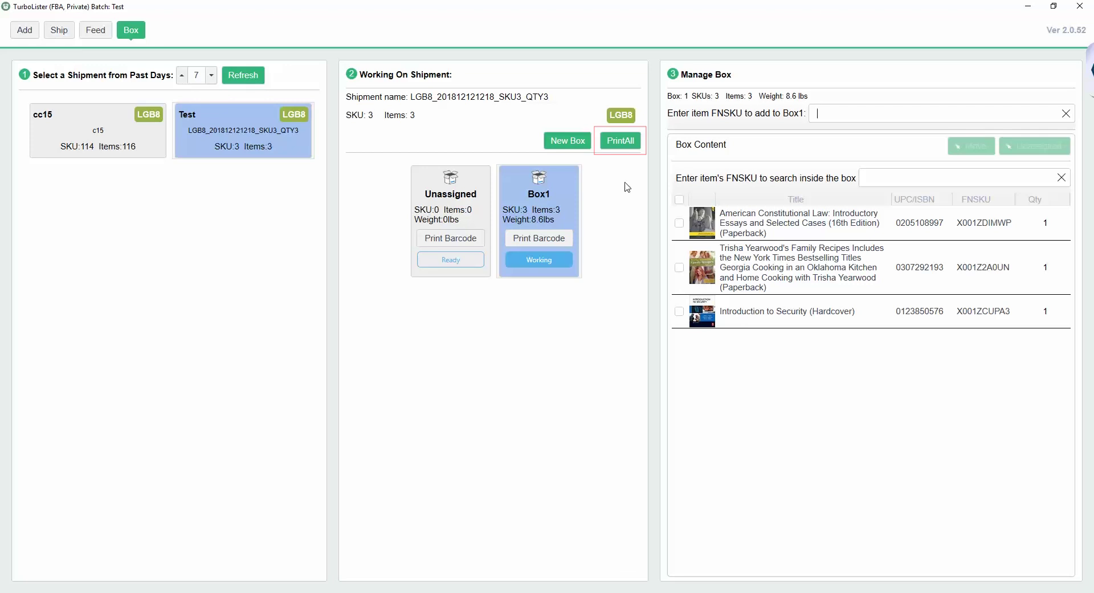
Step: Start printing labels for all boxes on the UPS Thermal 2844 printer
click(627, 147)
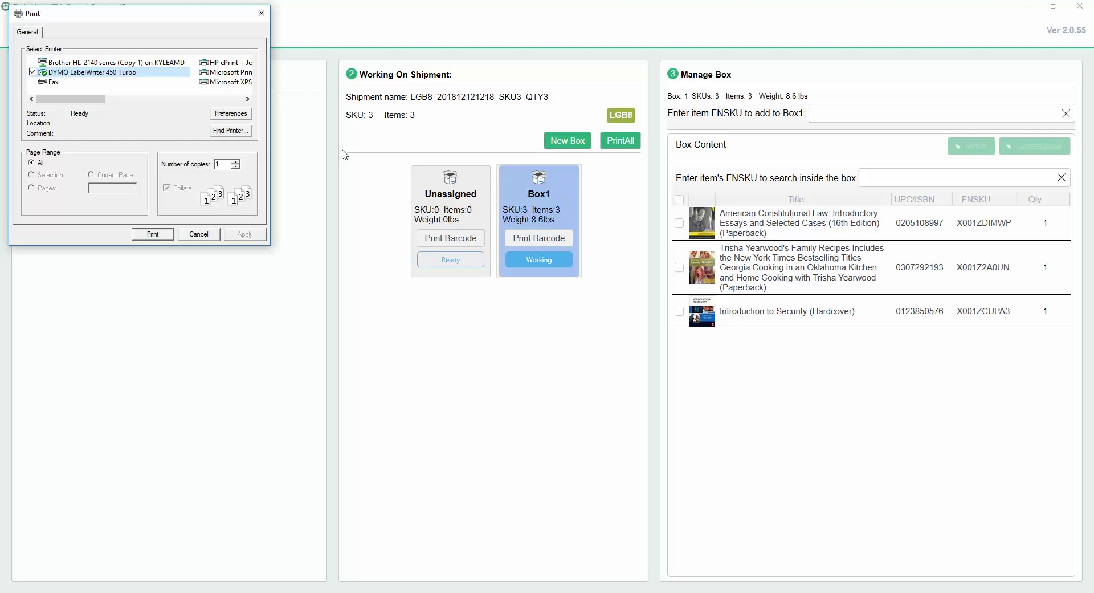
drag(98, 102, 215, 100)
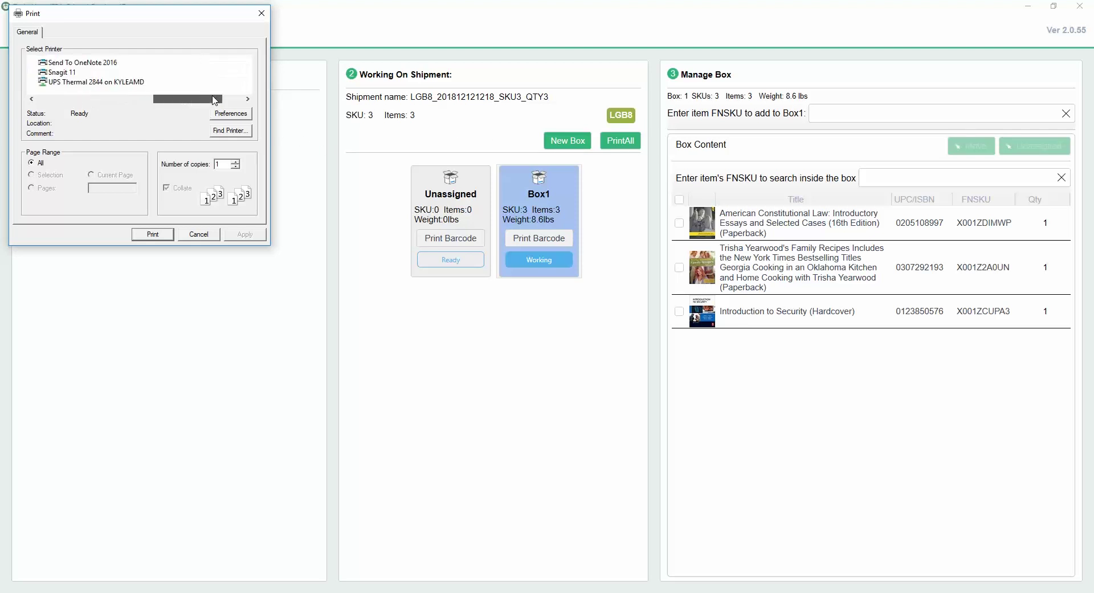
click(127, 83)
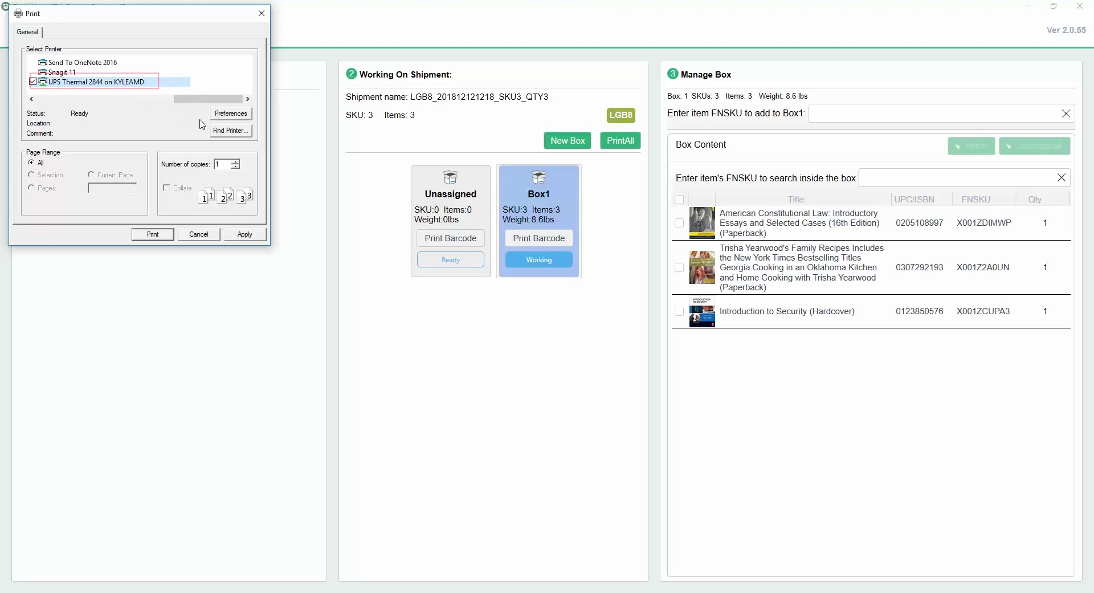
Step: Set the printer's label stock to 3.90" x 6.00" in its preferences
click(229, 116)
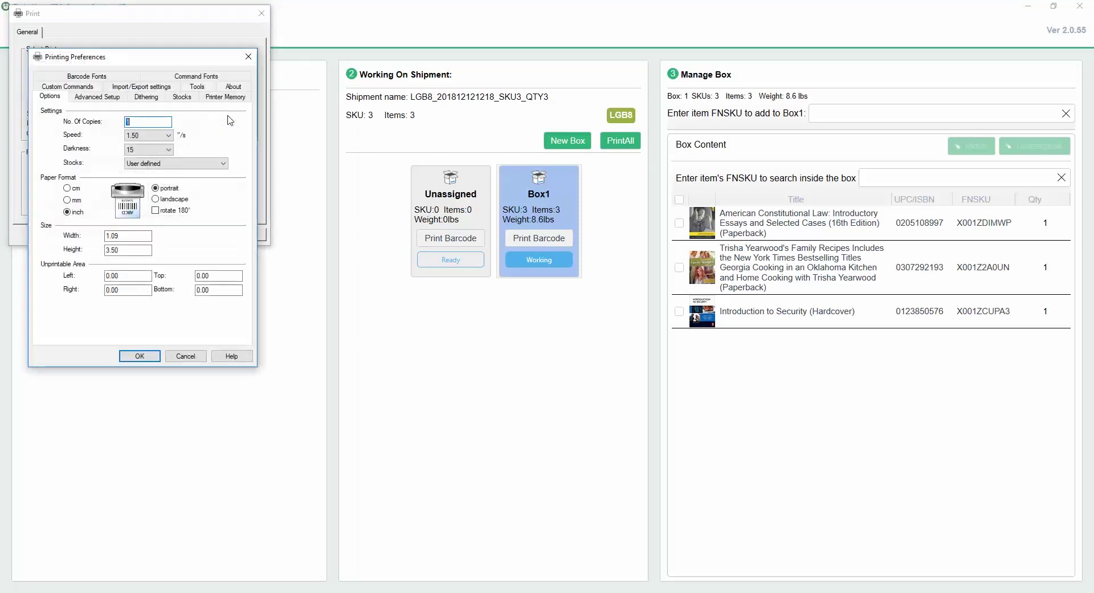
click(224, 163)
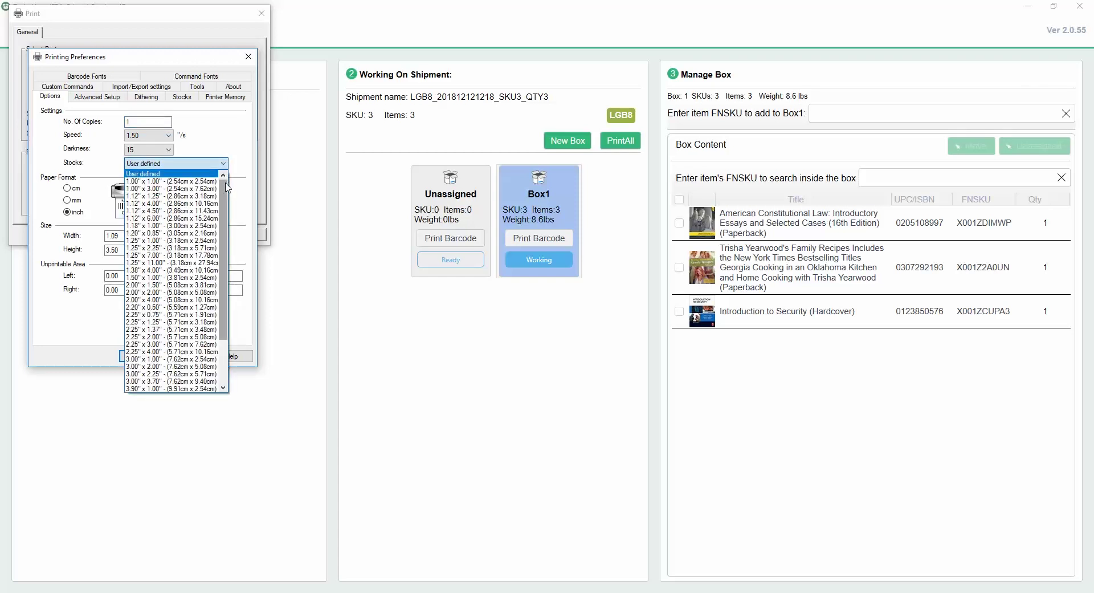
drag(225, 182, 226, 230)
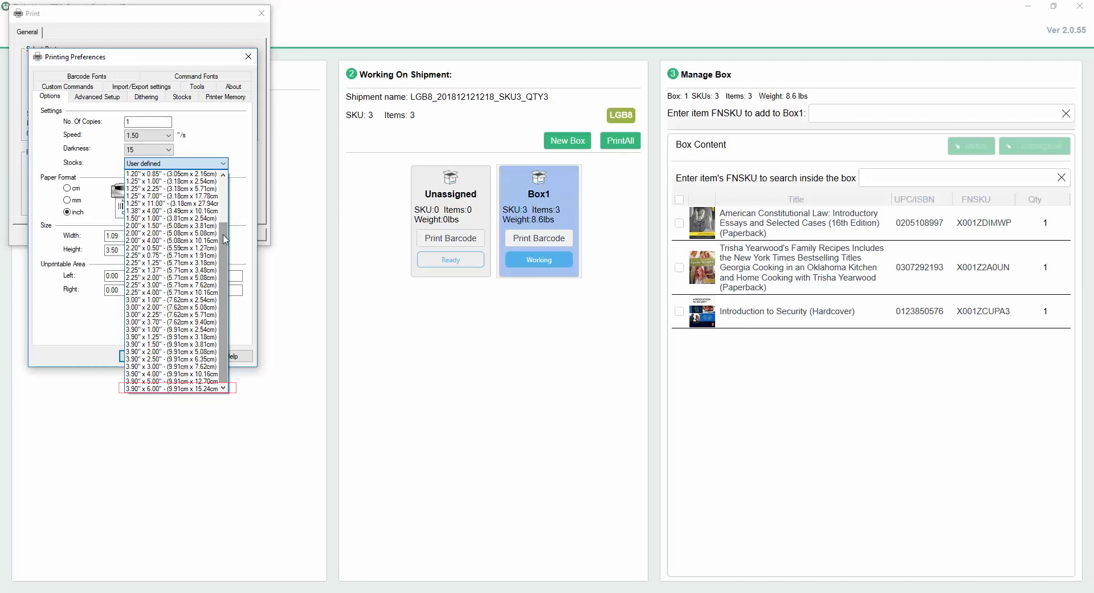
click(168, 390)
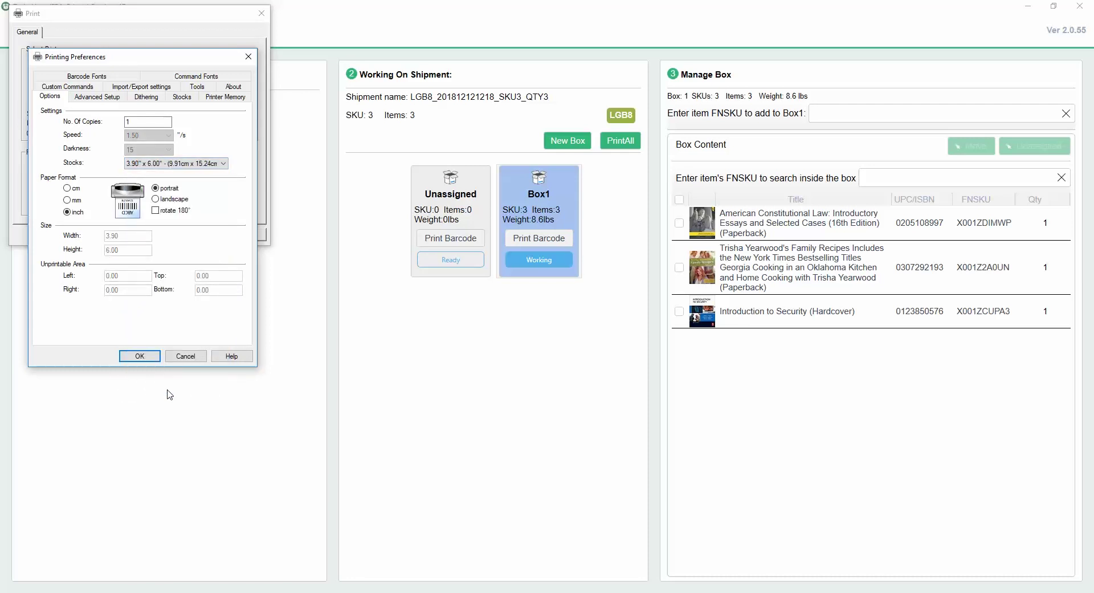
click(139, 356)
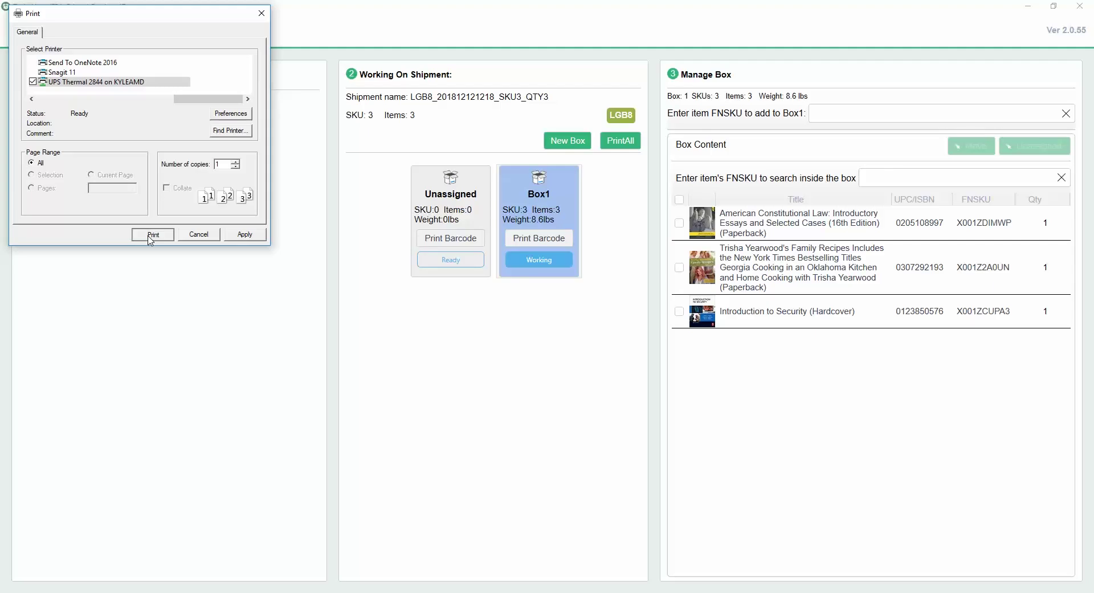
Step: Print the 2D box labels for Box1
click(151, 233)
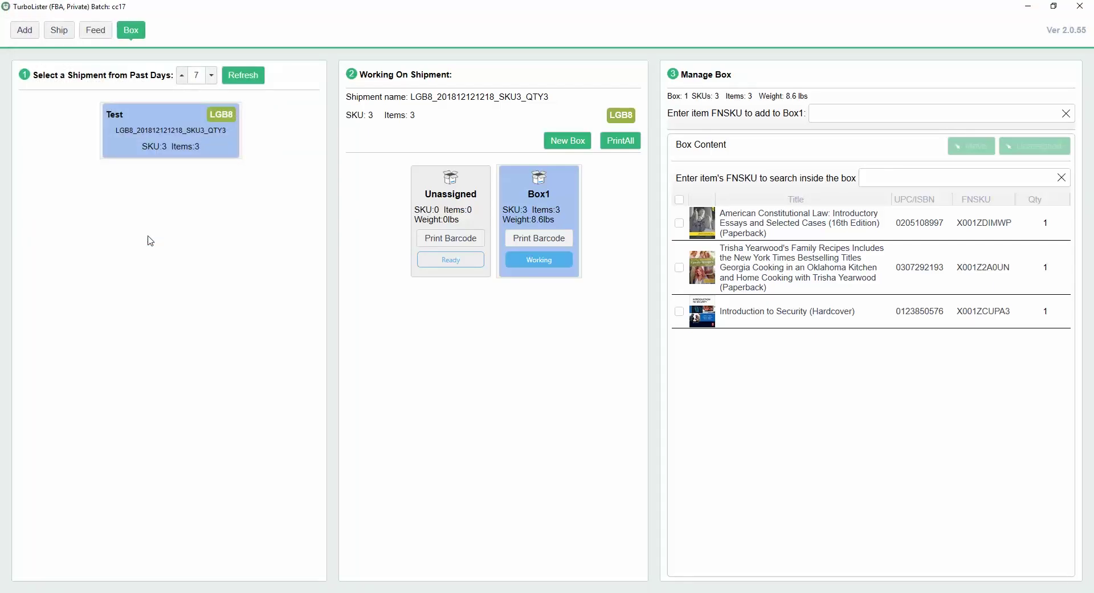